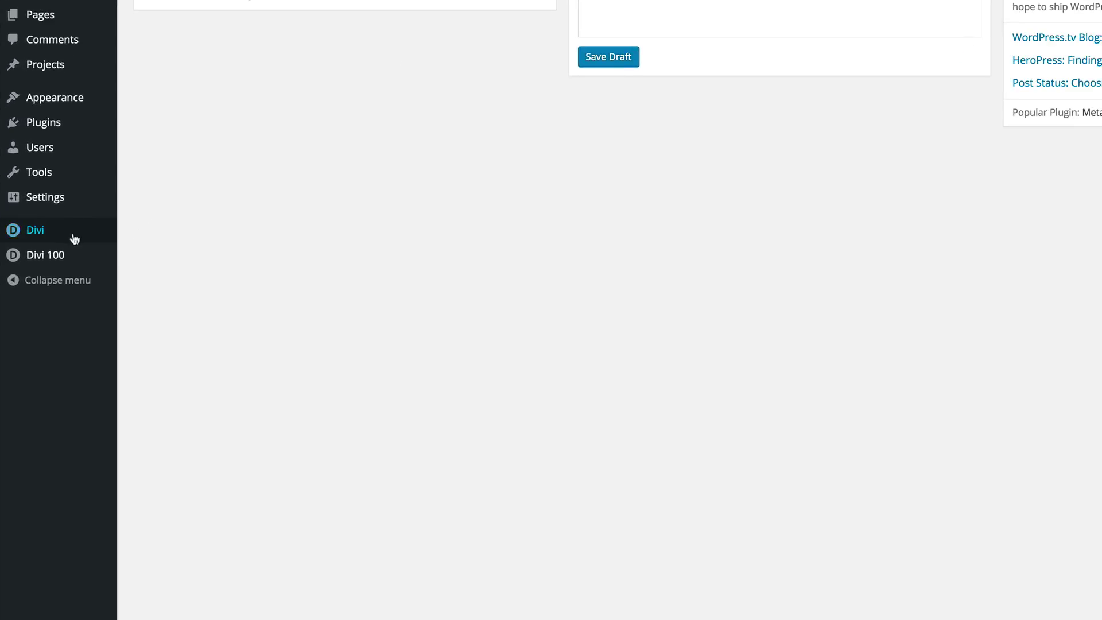
Open the Divi Library's Import & Export Portability dialog on its Import tab.
{"action": "mouse_move", "coordinate": [41, 235]}
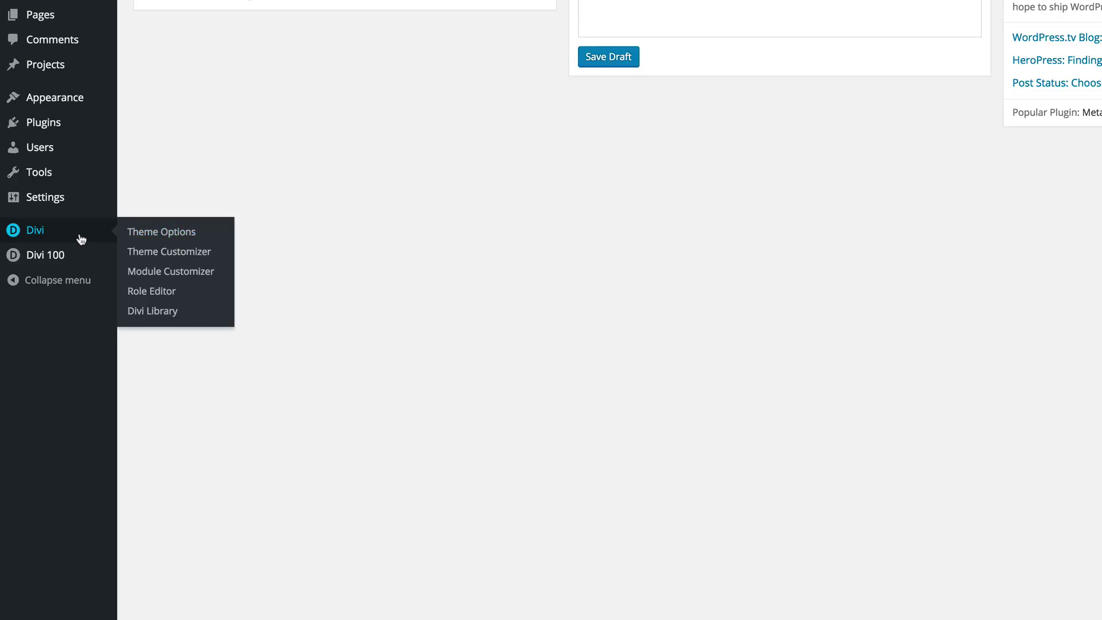
{"action": "left_click", "coordinate": [170, 315]}
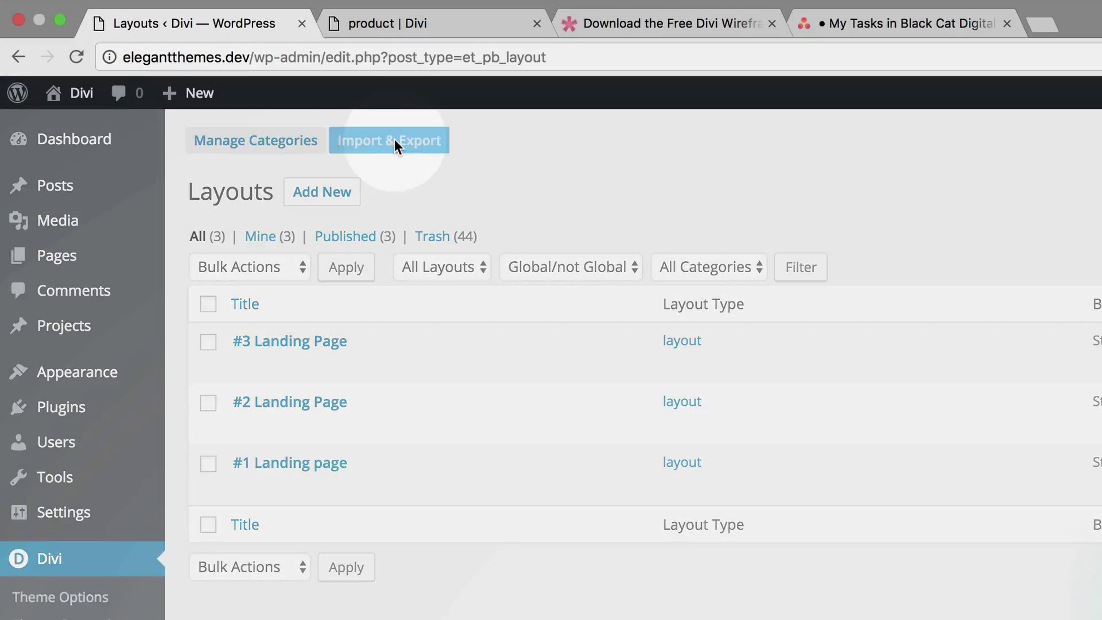
{"action": "left_click", "coordinate": [395, 140]}
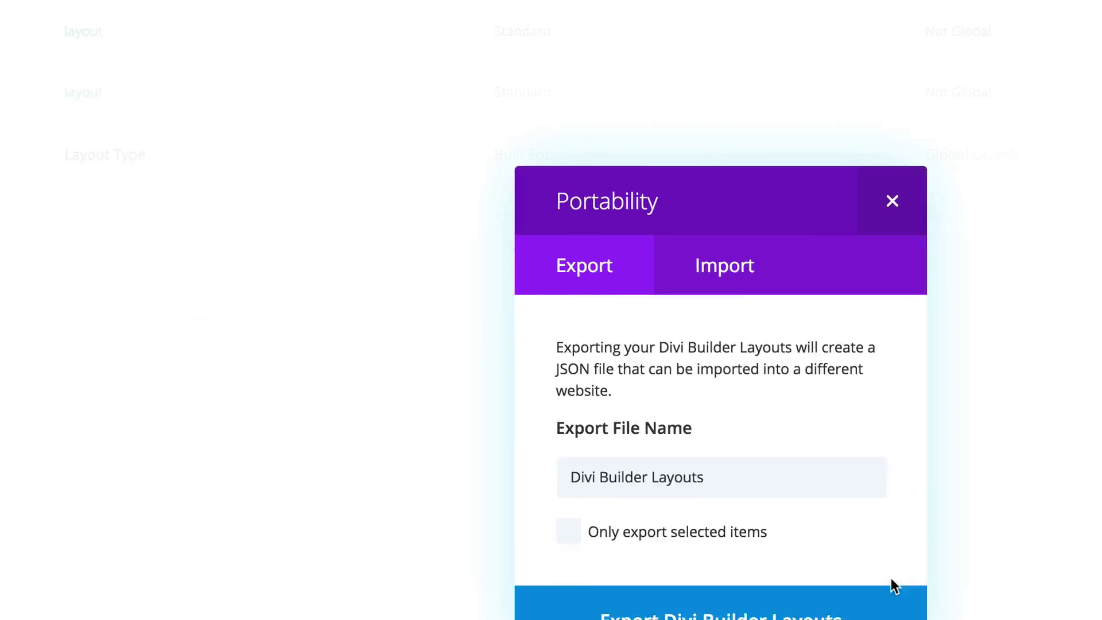
{"action": "left_click", "coordinate": [563, 167]}
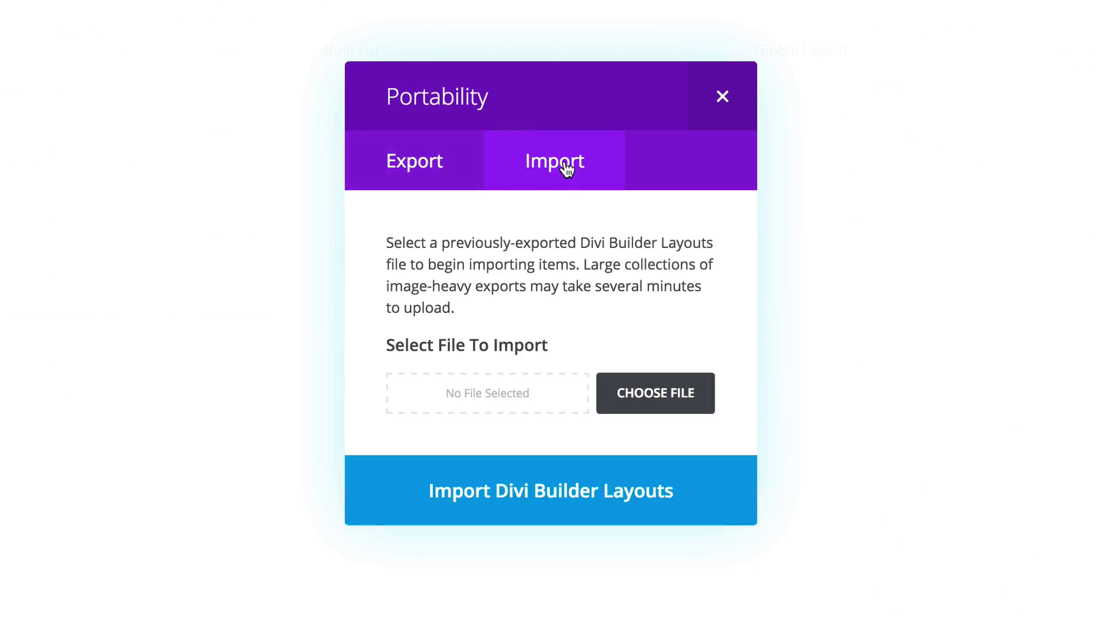
Choose All.json from the divi-100-product-sections folder as the file to import.
{"action": "left_click", "coordinate": [681, 403]}
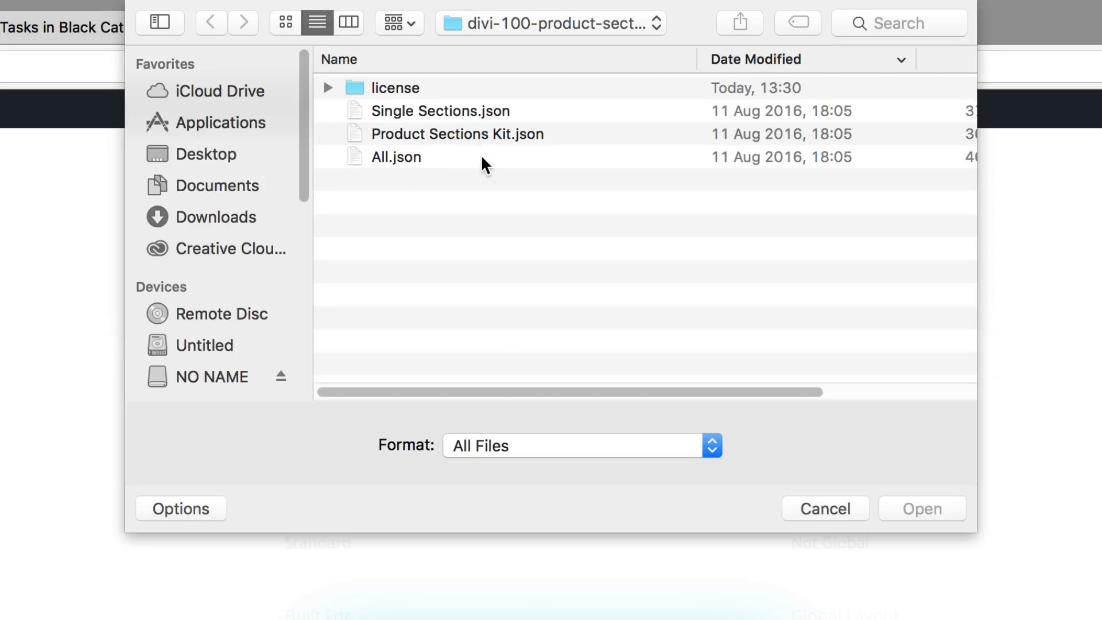
{"action": "left_click", "coordinate": [414, 163]}
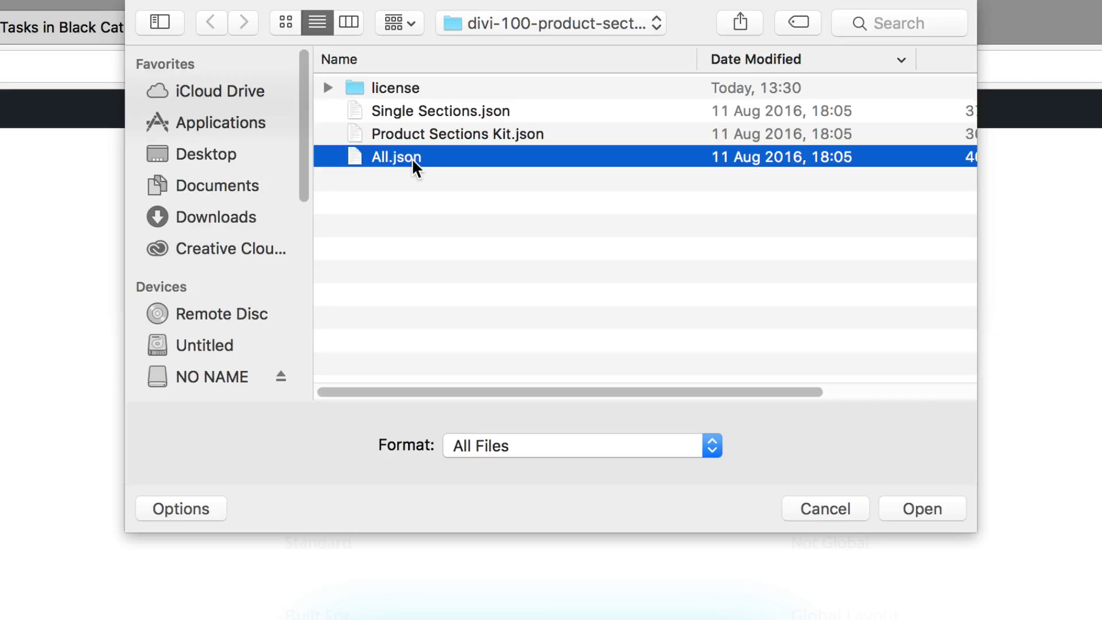
{"action": "left_click", "coordinate": [938, 504]}
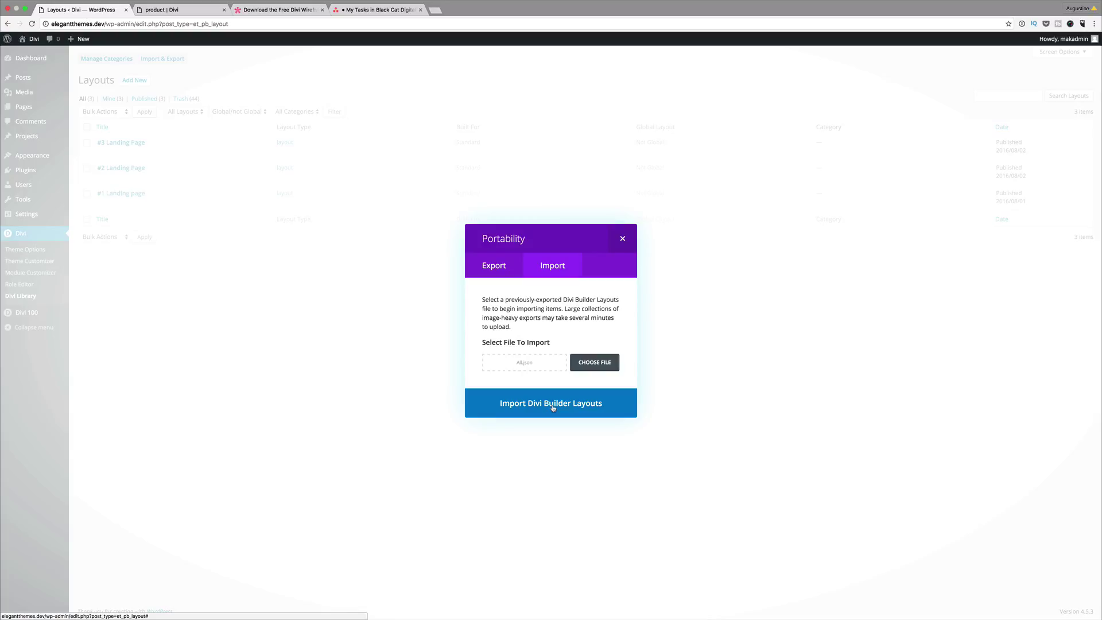
Import All.json's layouts, open #08 for editing, and preview its 'Latest products.' section.
{"action": "left_click", "coordinate": [553, 405]}
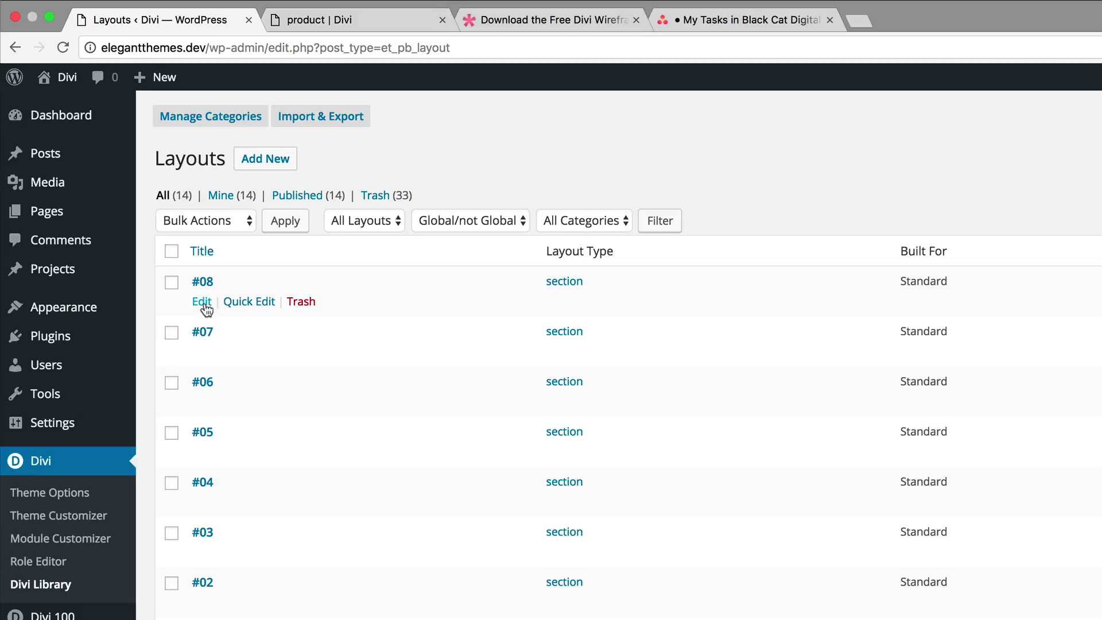
{"action": "left_click", "coordinate": [202, 302]}
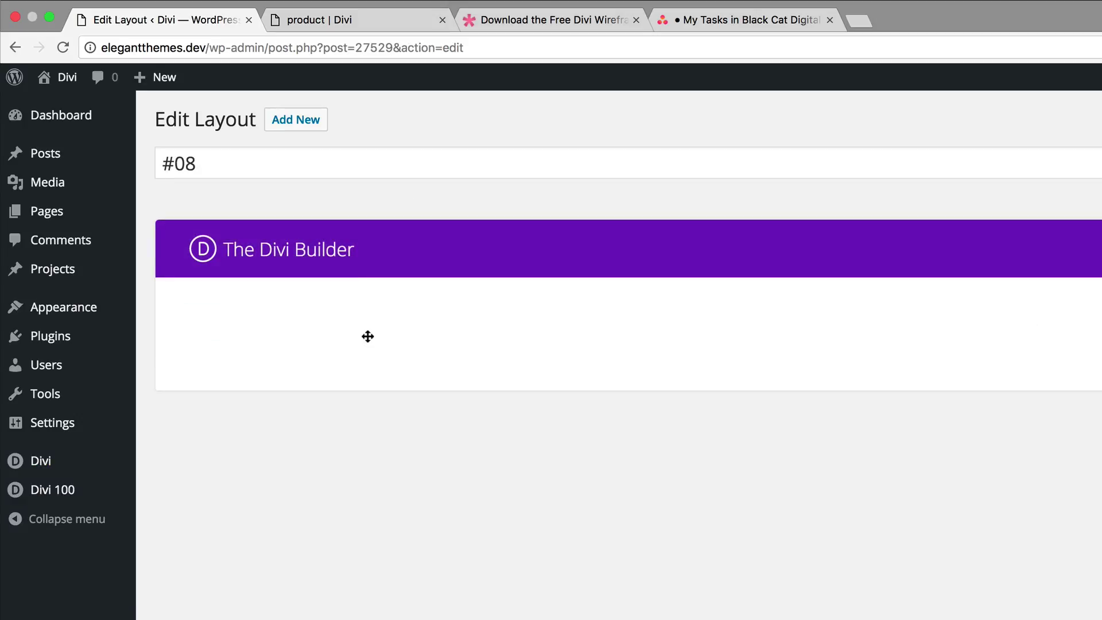
{"action": "right_click", "coordinate": [210, 334]}
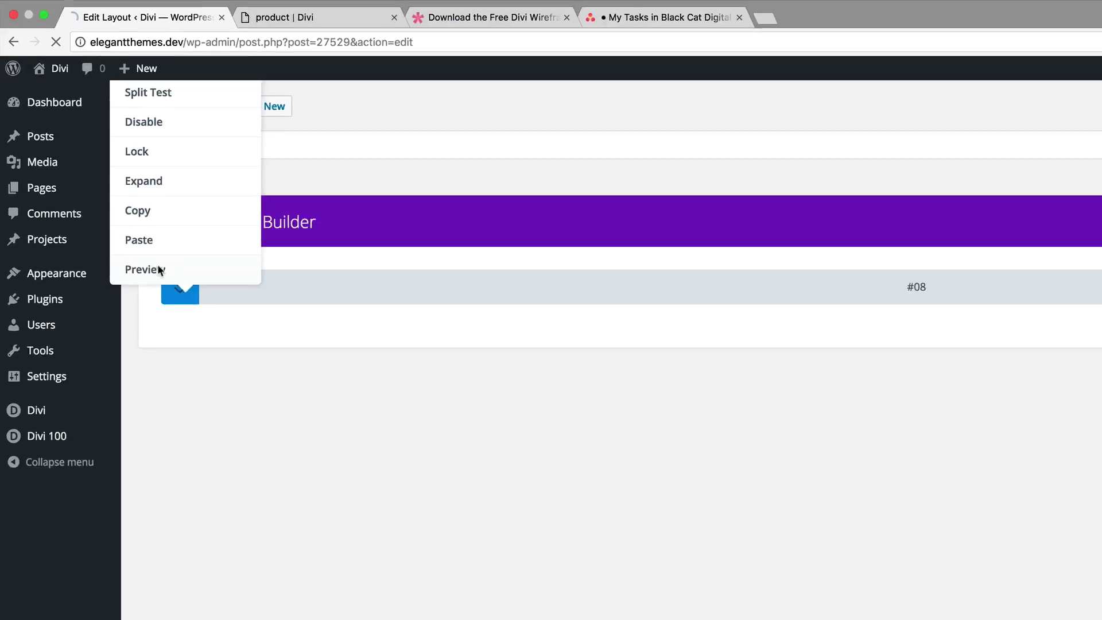
{"action": "left_click", "coordinate": [177, 303]}
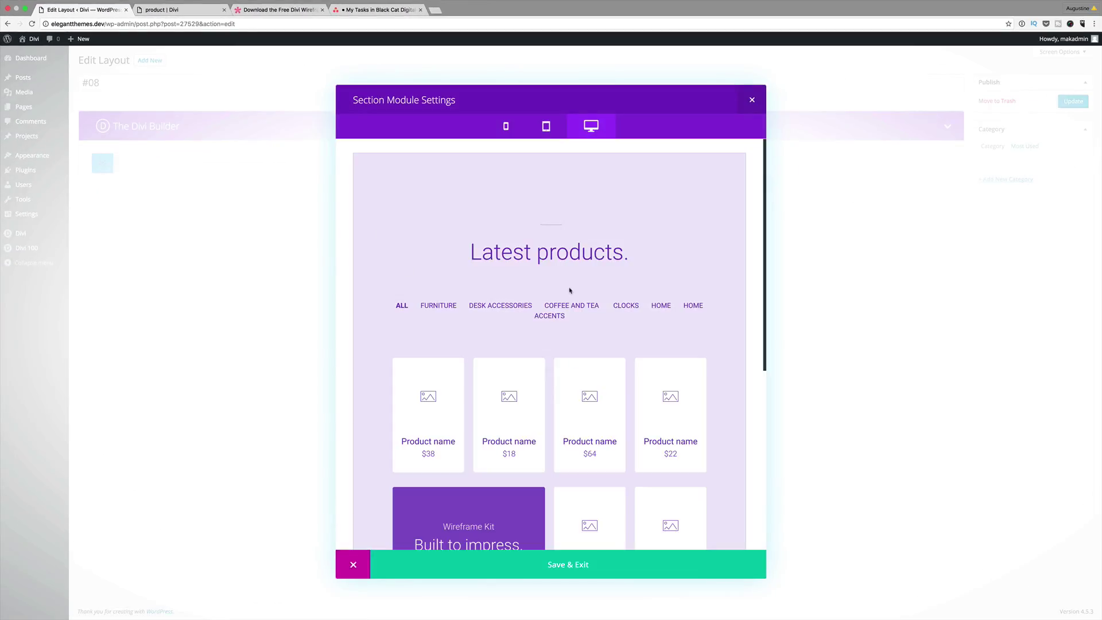
{"action": "scroll", "coordinate": [597, 336], "scroll_direction": "down", "scroll_amount": 4}
{"action": "scroll", "coordinate": [570, 322], "scroll_direction": "down", "scroll_amount": 3}
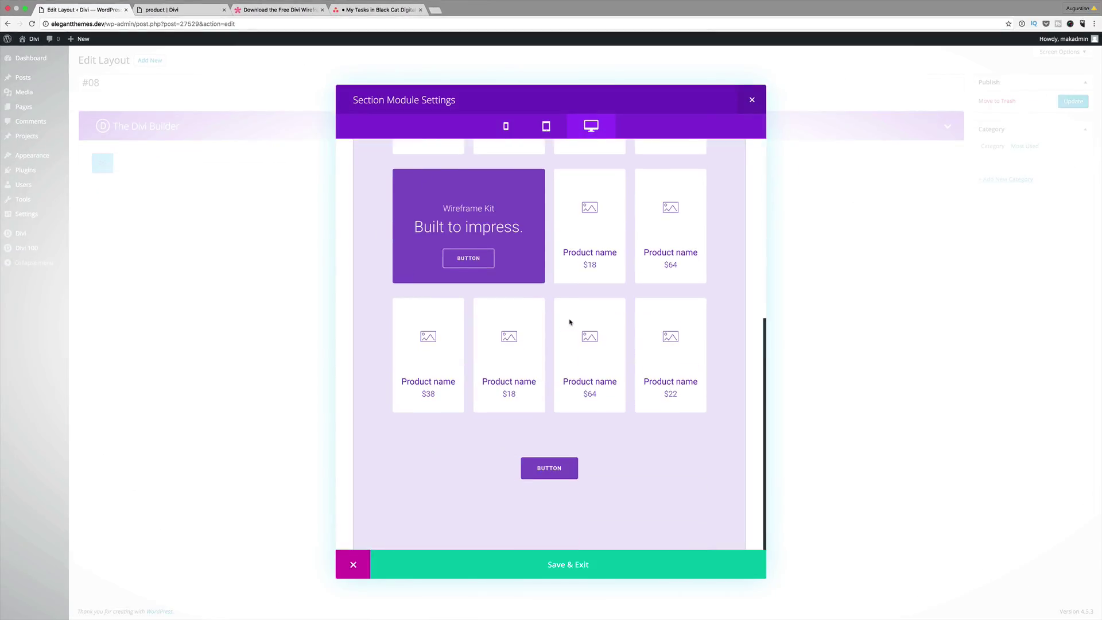
{"action": "scroll", "coordinate": [570, 319], "scroll_direction": "up", "scroll_amount": 7}
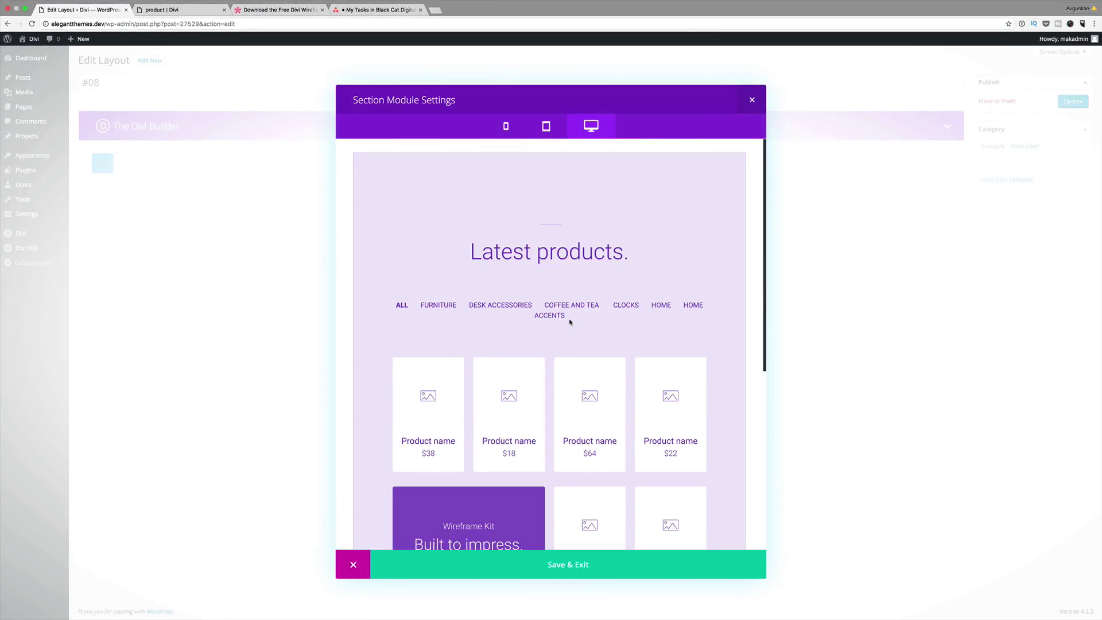
{"action": "left_click", "coordinate": [752, 101]}
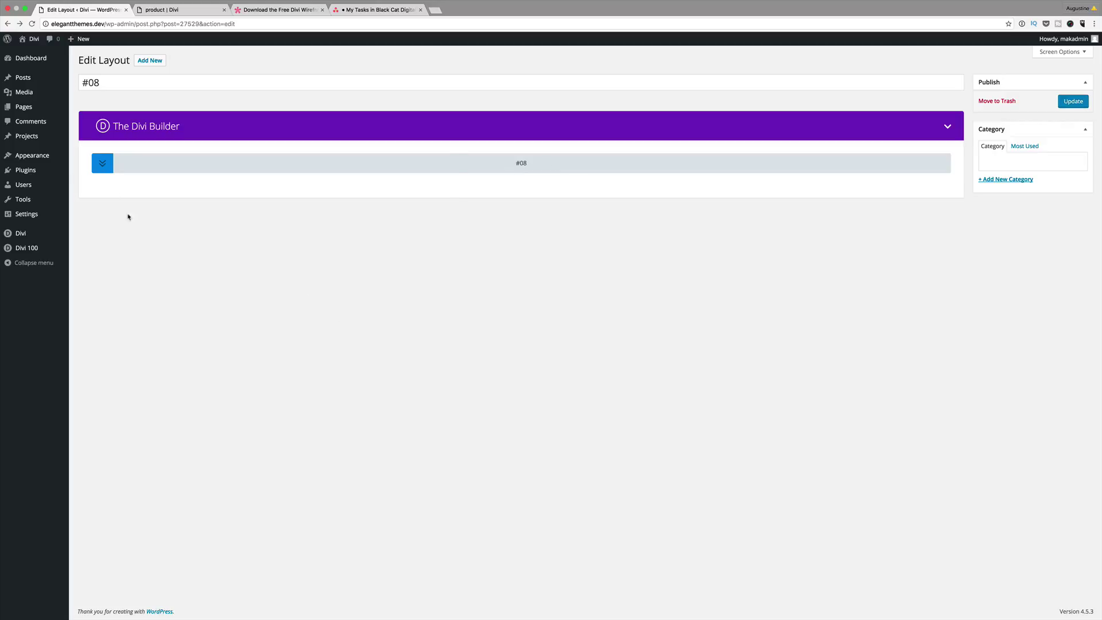
Create a new page titled 'prd1' and enable the Divi Builder on it.
{"action": "mouse_move", "coordinate": [24, 108]}
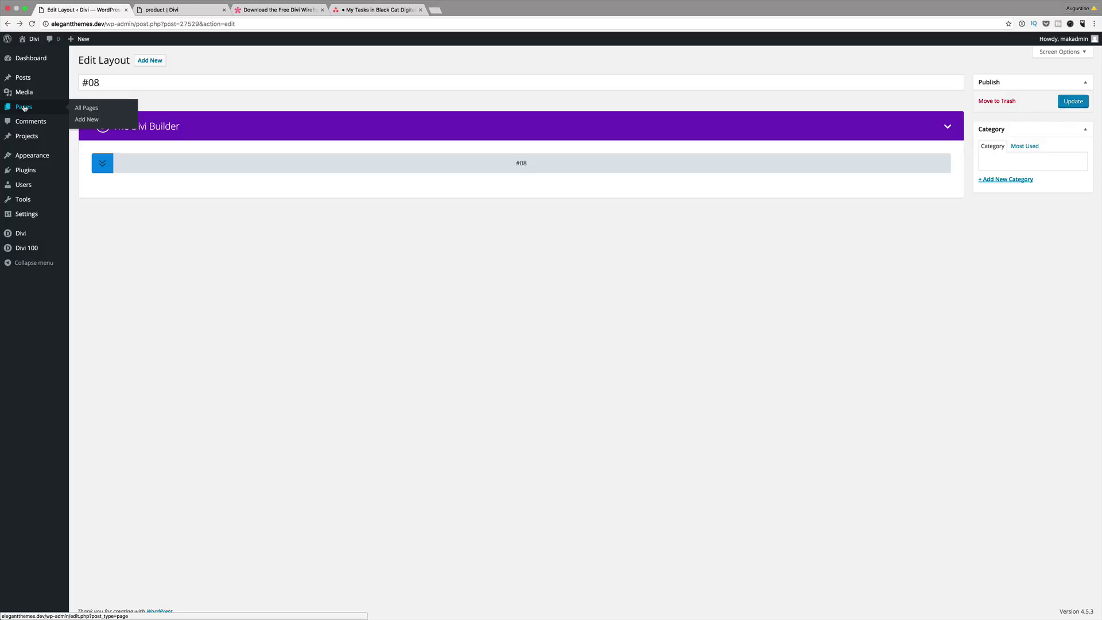
{"action": "left_click", "coordinate": [87, 119]}
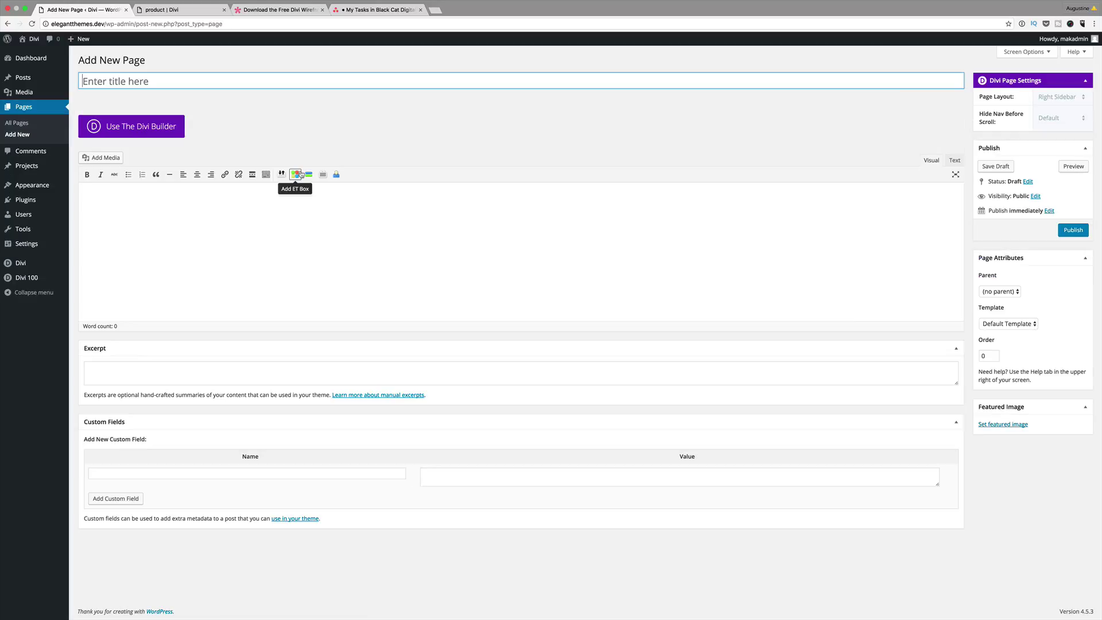
{"action": "type", "text": "prd1"}
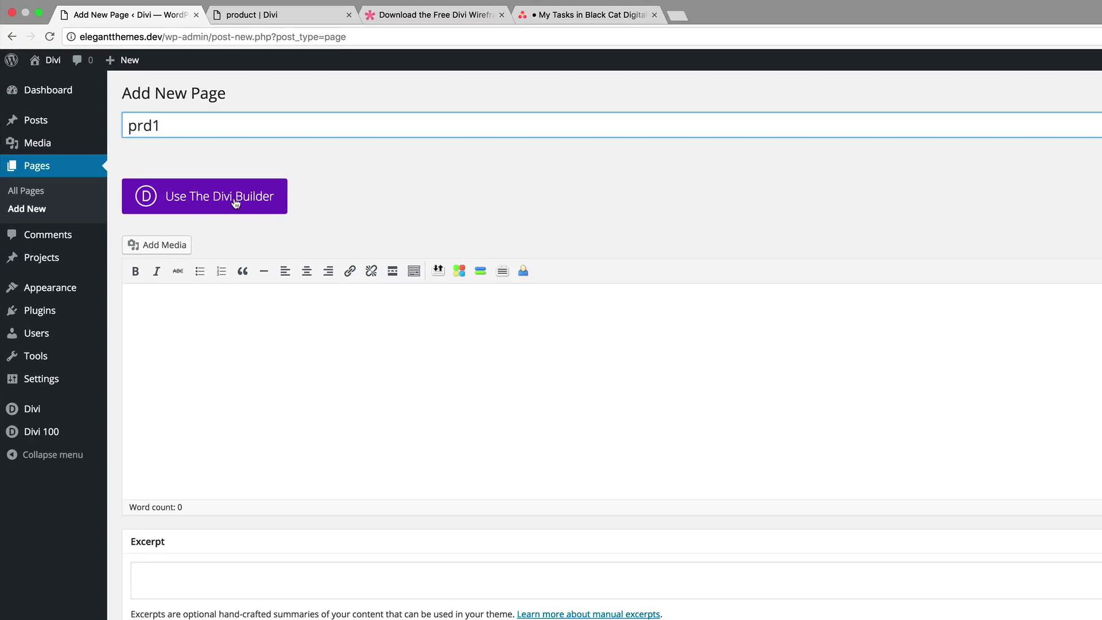
{"action": "left_click", "coordinate": [233, 201]}
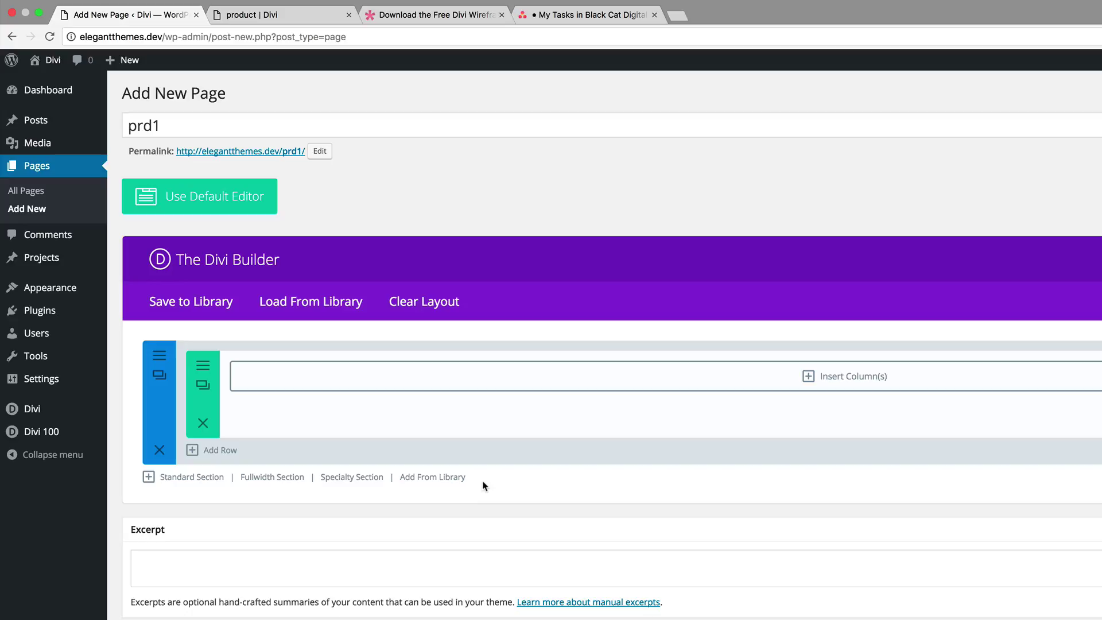
Load the saved Product Sections Kit layout into prd1 and scroll through its preview.
{"action": "left_click", "coordinate": [335, 303]}
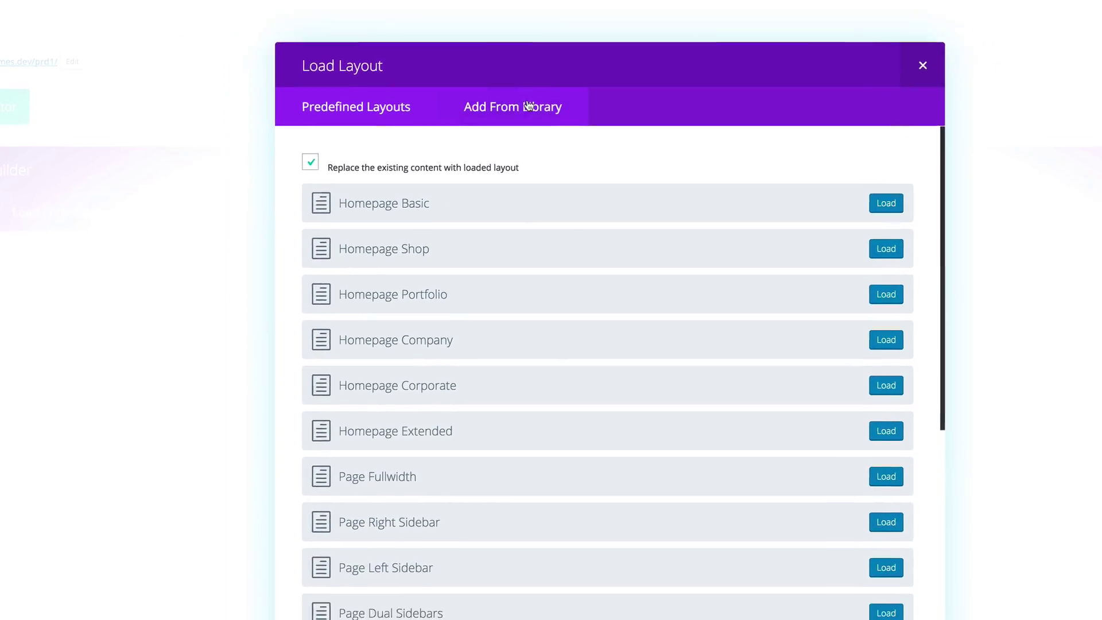
{"action": "left_click", "coordinate": [772, 196]}
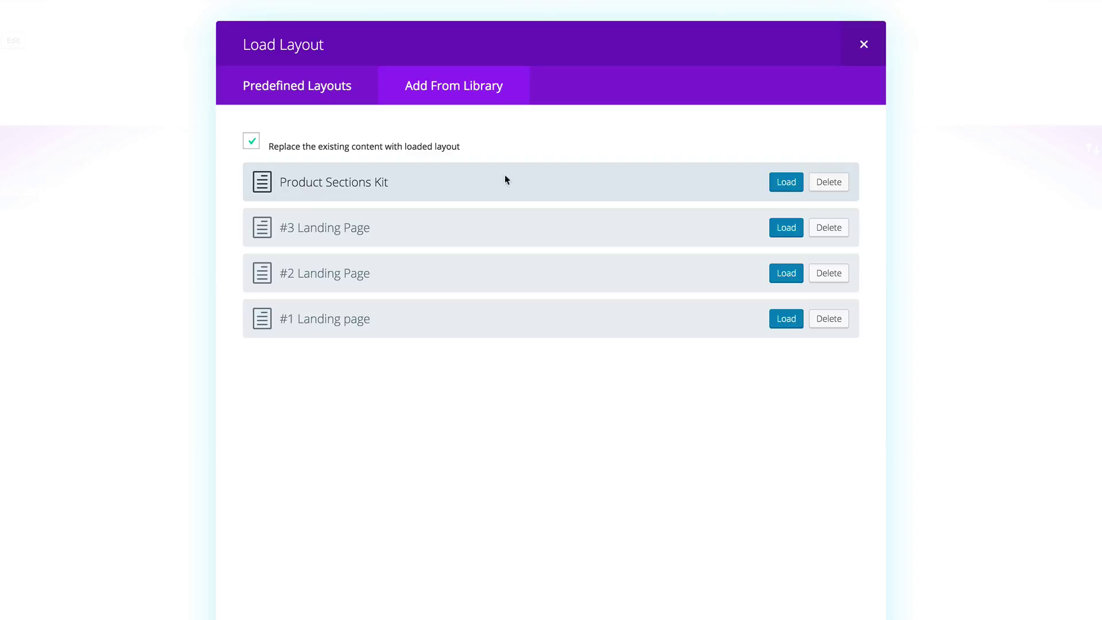
{"action": "left_click", "coordinate": [788, 184]}
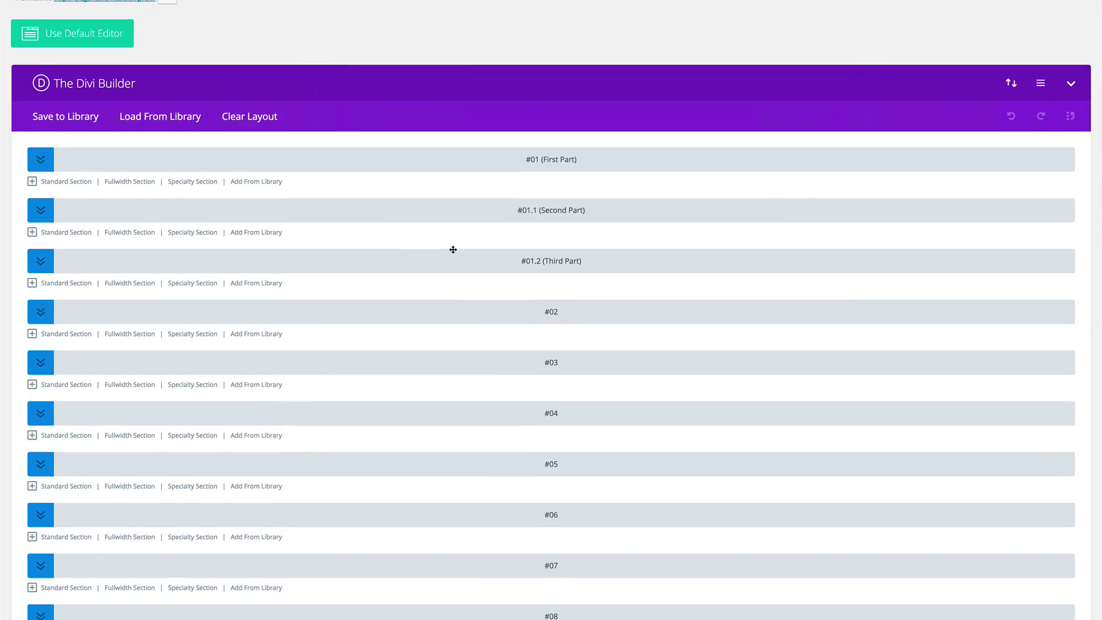
{"action": "scroll", "coordinate": [374, 355], "scroll_direction": "down", "scroll_amount": 3}
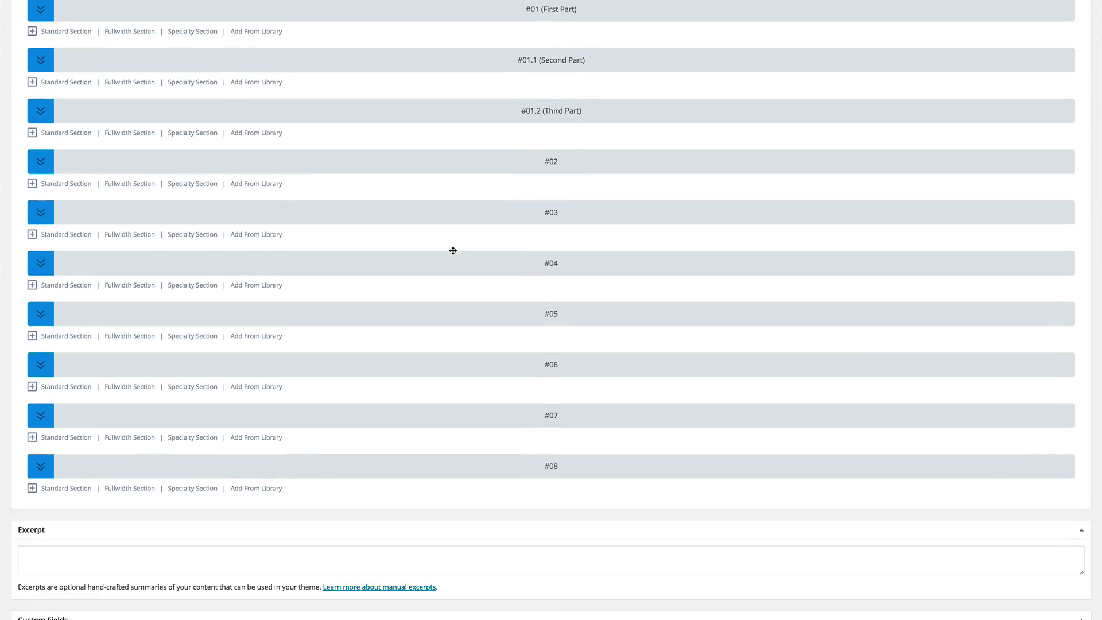
{"action": "scroll", "coordinate": [453, 250], "scroll_direction": "down", "scroll_amount": 2}
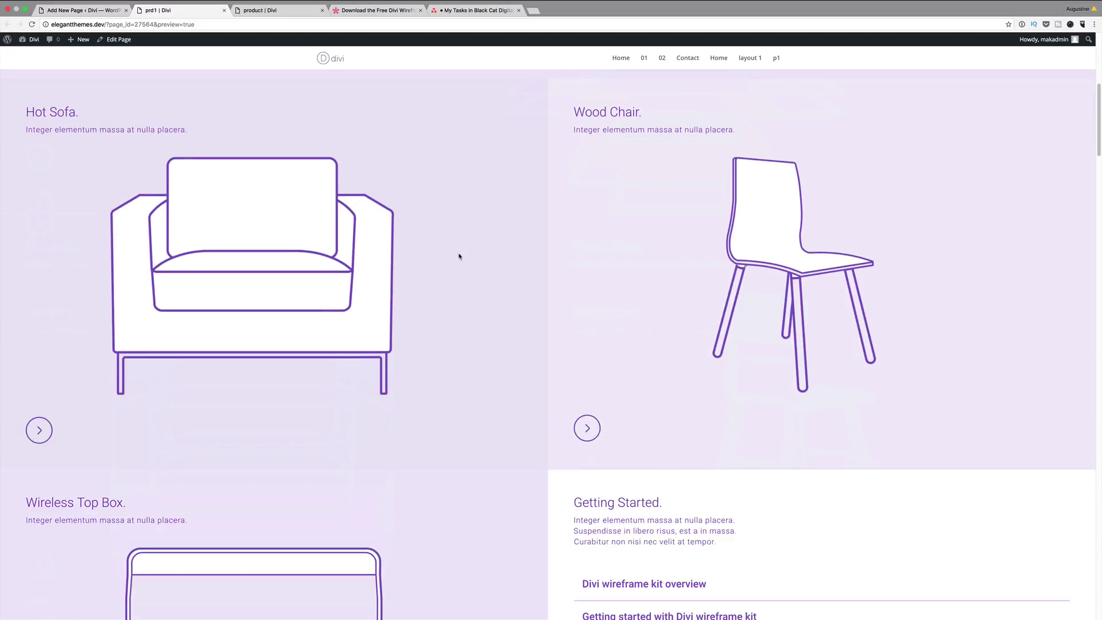
{"action": "scroll", "coordinate": [459, 256], "scroll_direction": "down", "scroll_amount": 20}
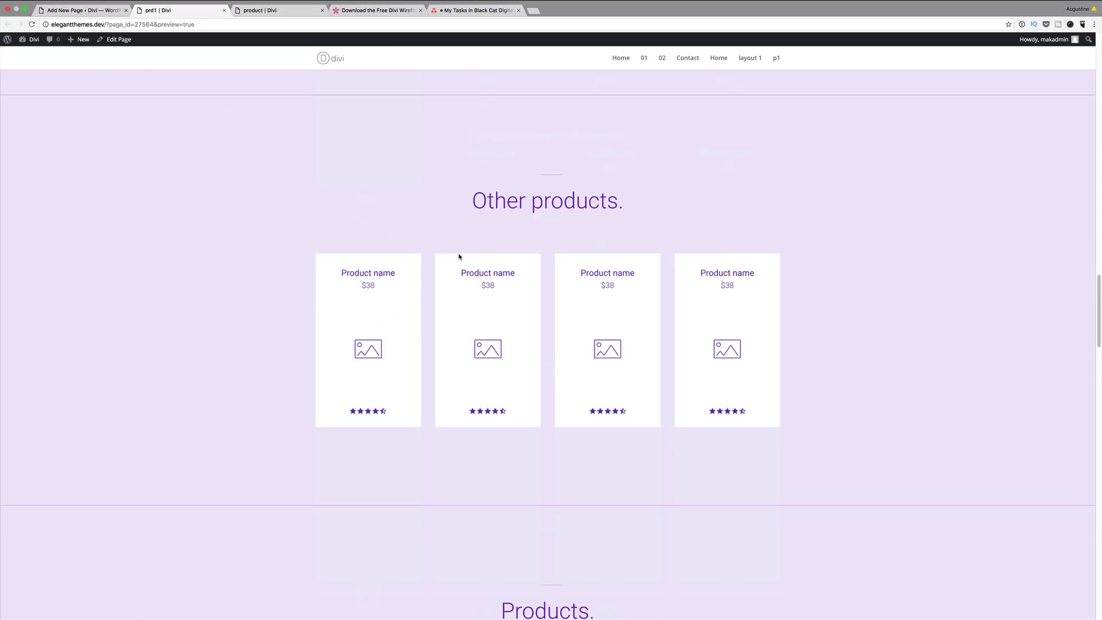
{"action": "scroll", "coordinate": [459, 256], "scroll_direction": "down", "scroll_amount": 8}
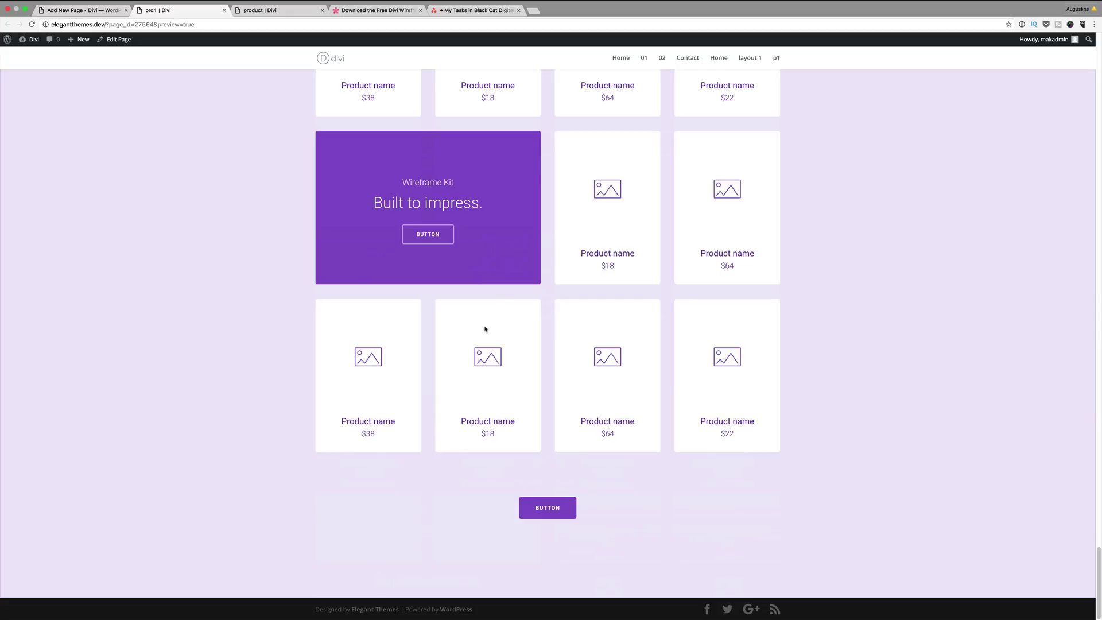
Scroll the prd1 preview down past the product-grid sections and back up.
{"action": "scroll", "coordinate": [485, 329], "scroll_direction": "up", "scroll_amount": 5}
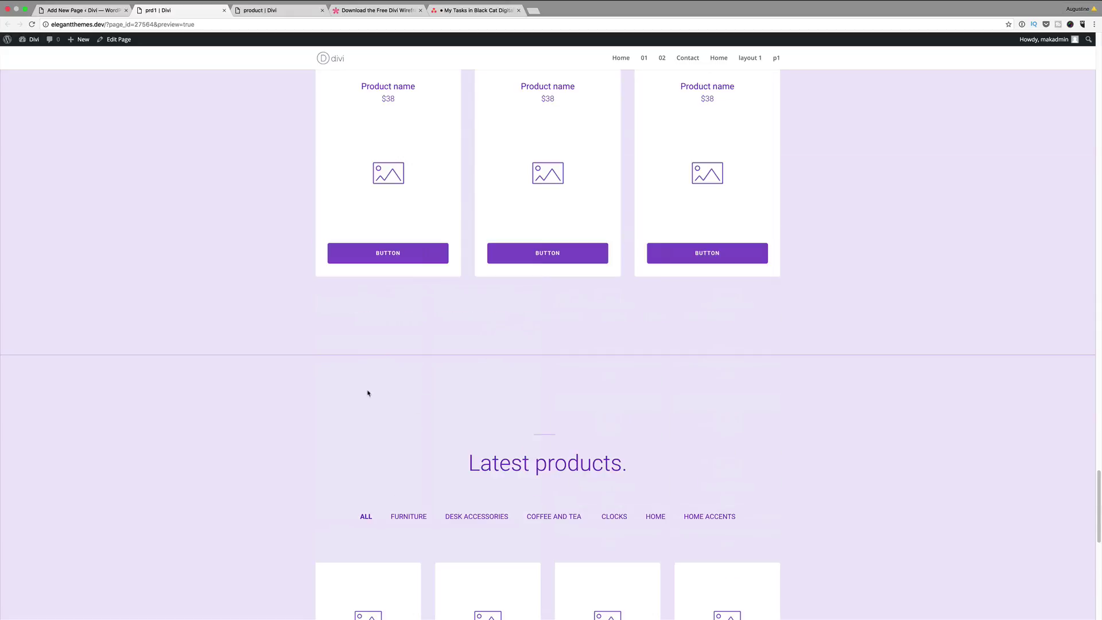
{"action": "scroll", "coordinate": [423, 324], "scroll_direction": "up", "scroll_amount": 10}
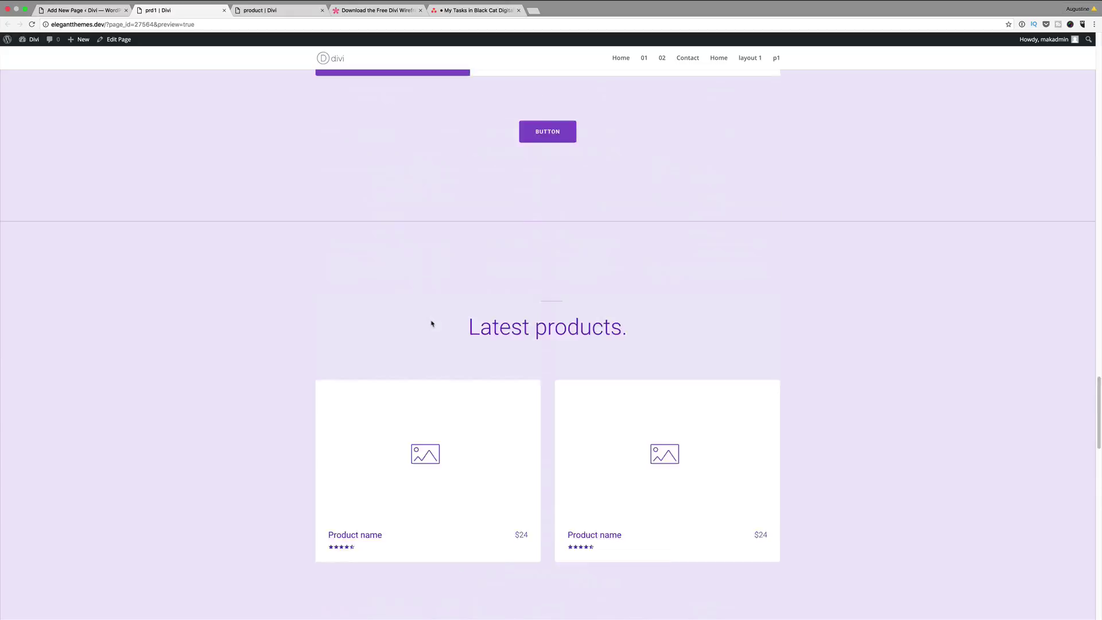
Clear prd1's existing layout and open the Load Layout list of saved sections.
{"action": "left_click", "coordinate": [86, 10]}
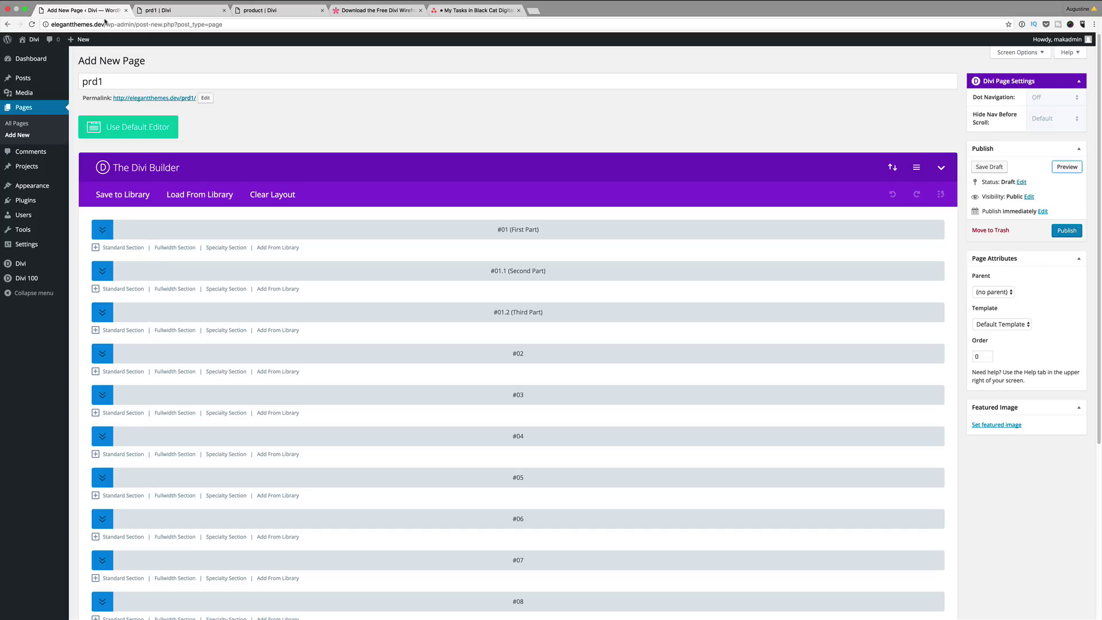
{"action": "left_click", "coordinate": [273, 195]}
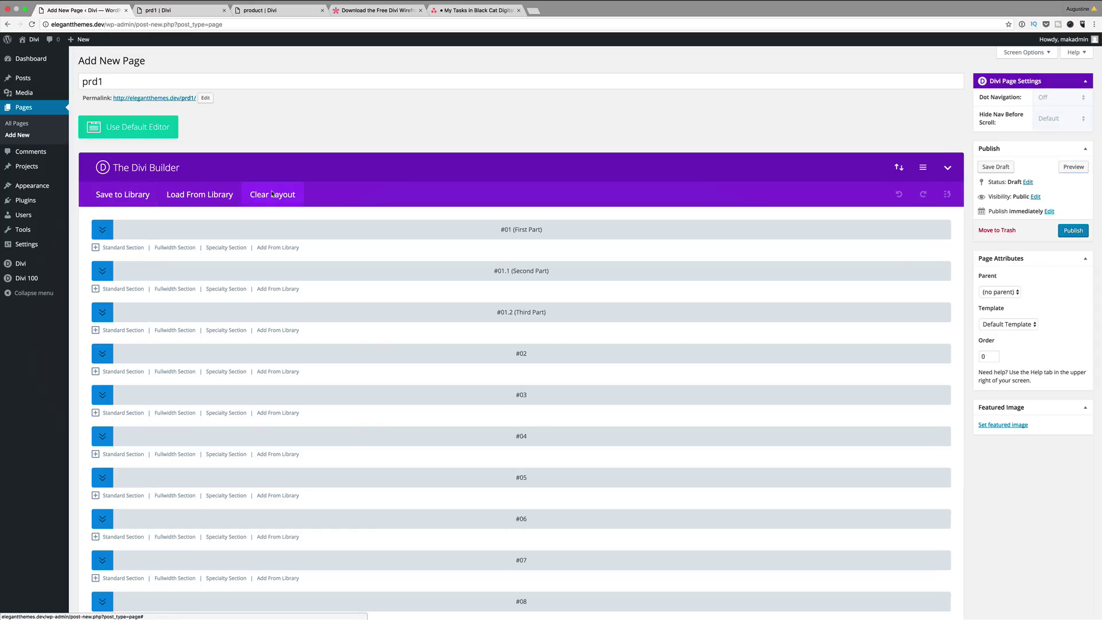
{"action": "left_click", "coordinate": [552, 372]}
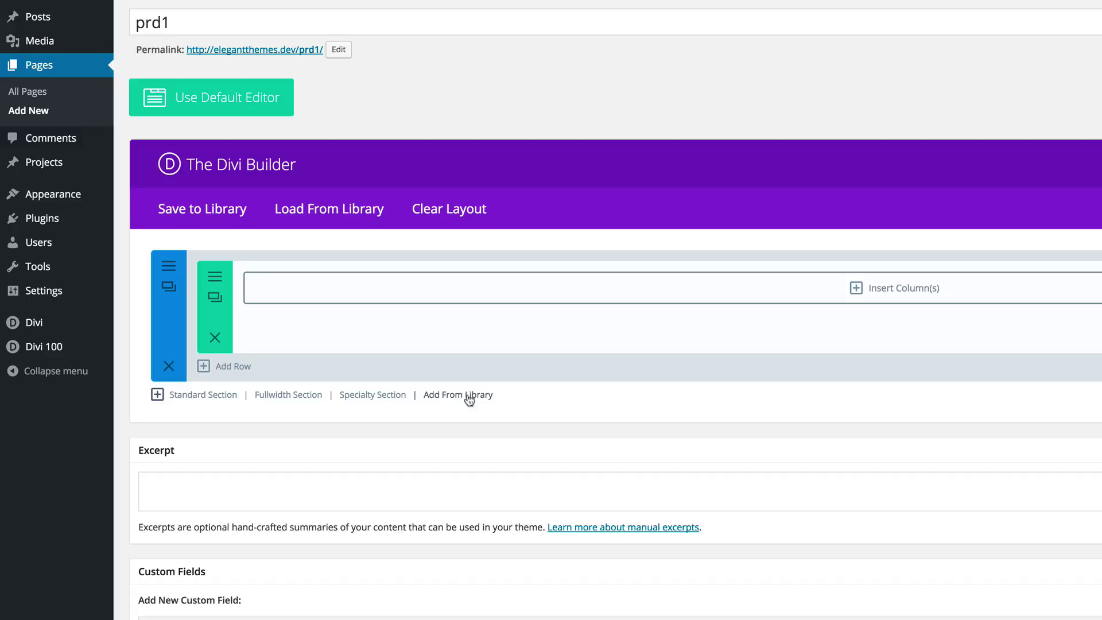
{"action": "left_click", "coordinate": [456, 399]}
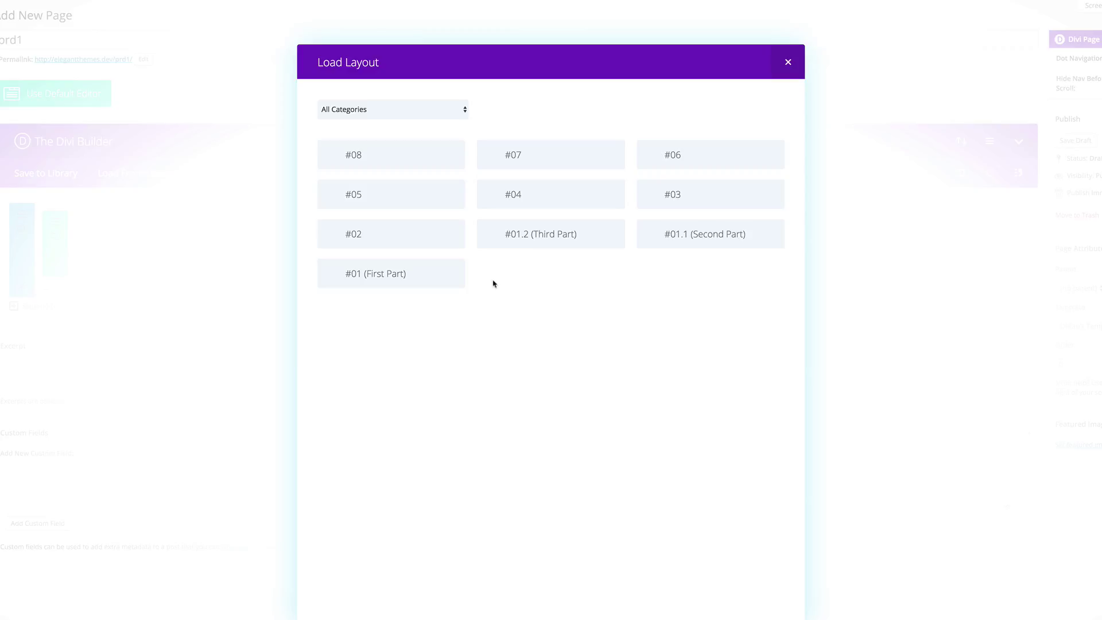
Load section #01 (First Part), remove the empty section, and add #06 below it.
{"action": "left_click", "coordinate": [393, 278]}
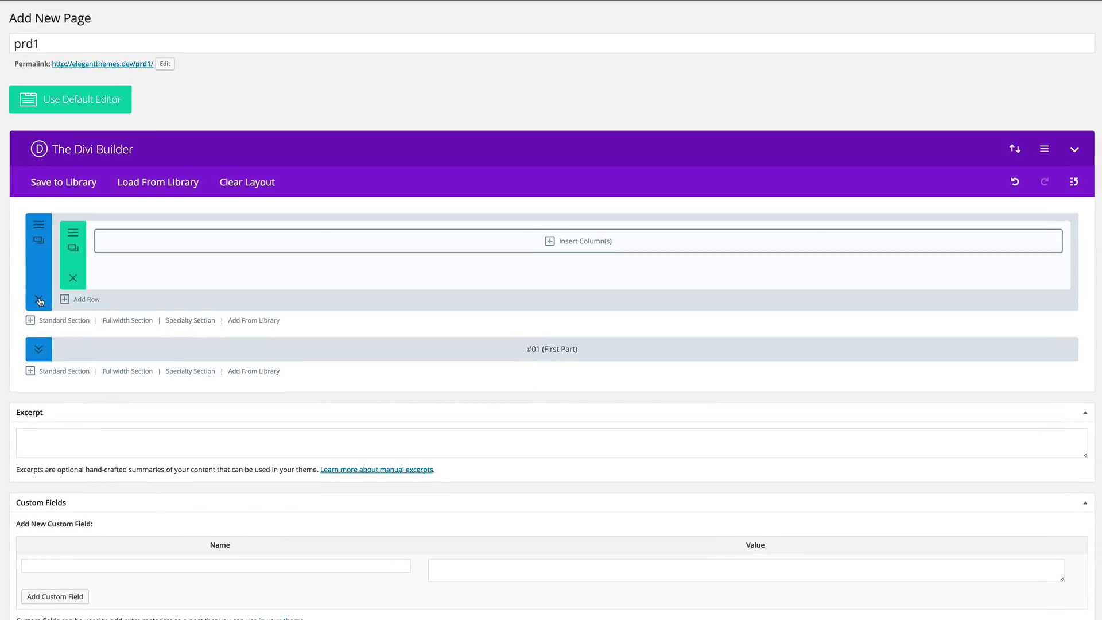
{"action": "left_click", "coordinate": [39, 299]}
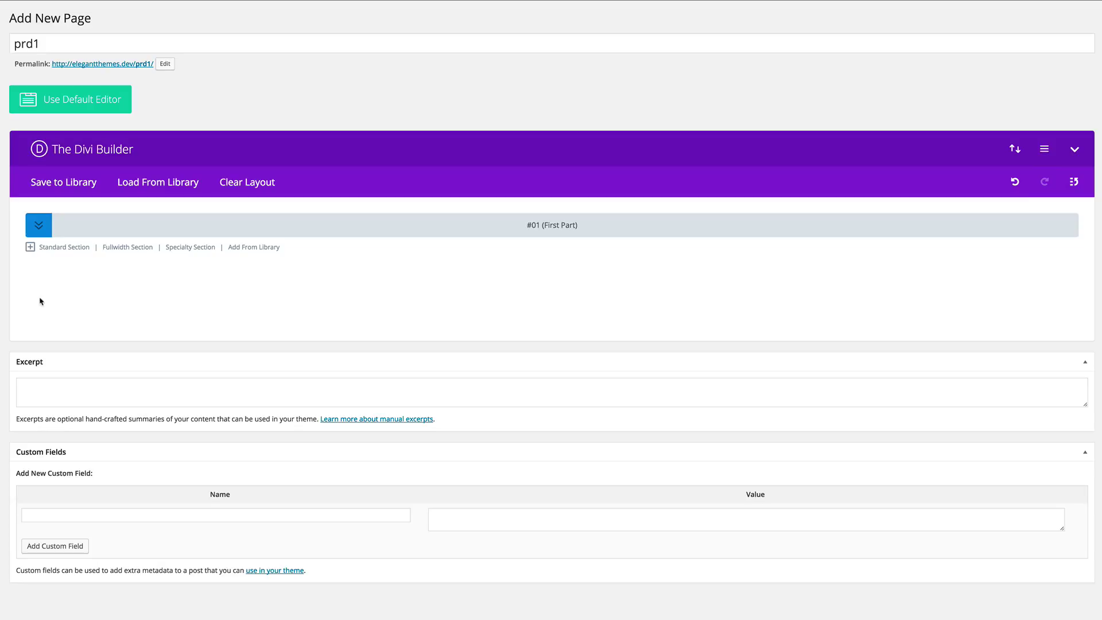
{"action": "left_click", "coordinate": [258, 247]}
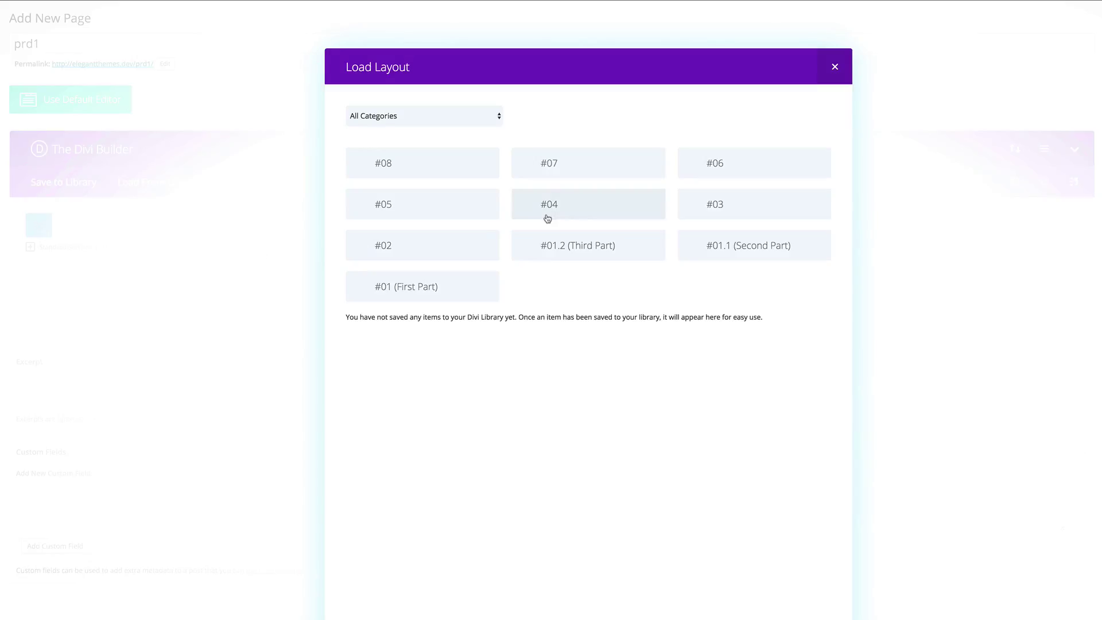
{"action": "left_click", "coordinate": [729, 167]}
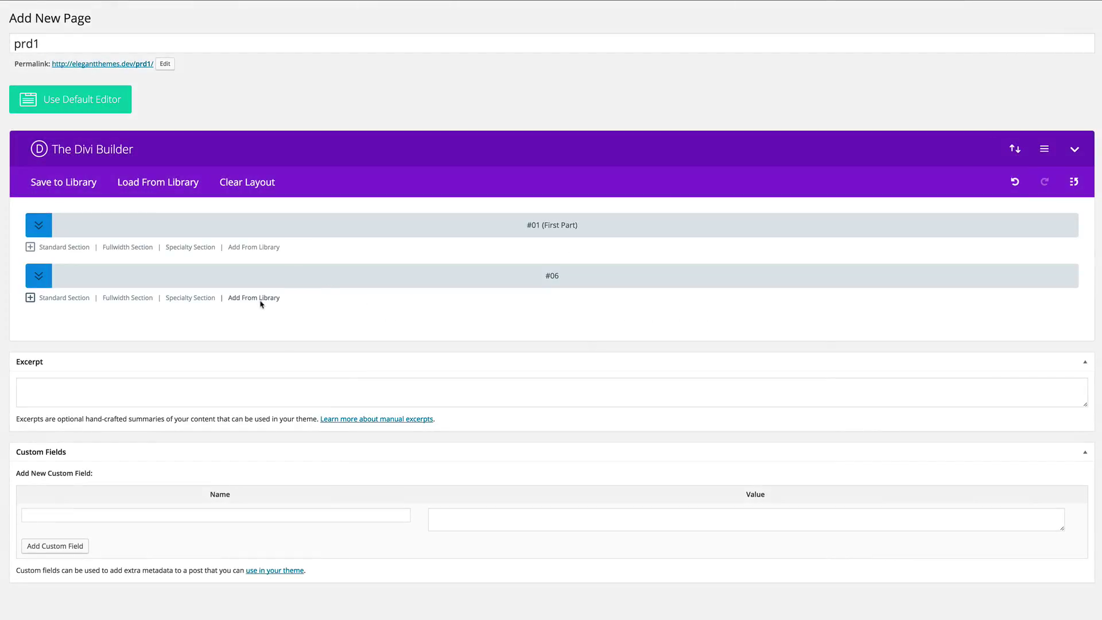
Append library sections #05 and then #07 below #06.
{"action": "left_click", "coordinate": [259, 297]}
{"action": "left_click", "coordinate": [418, 214]}
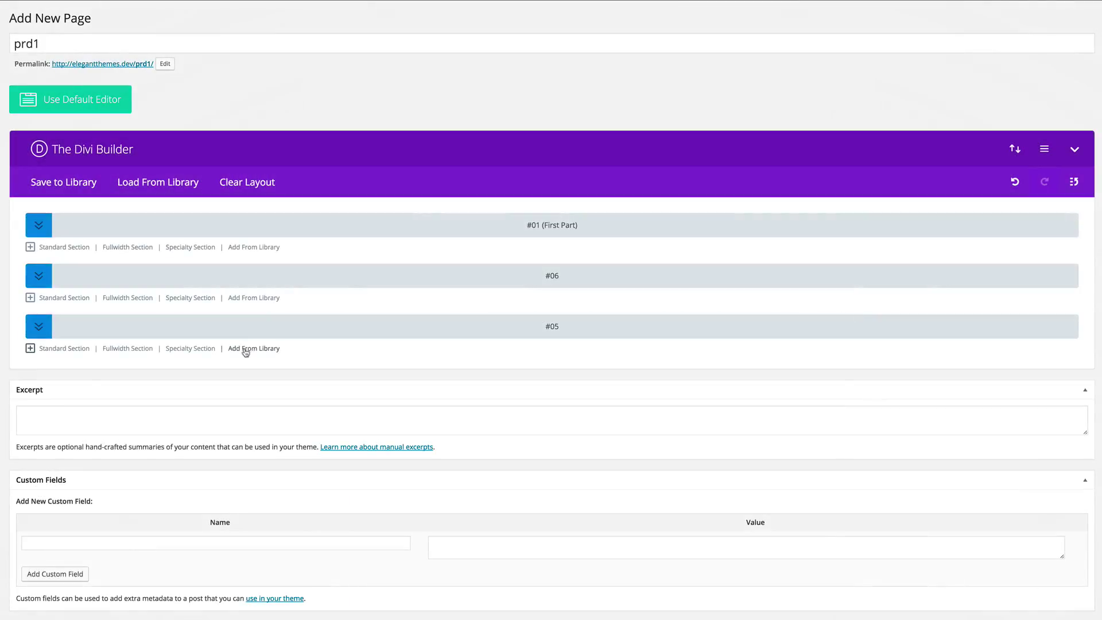
{"action": "left_click", "coordinate": [248, 349]}
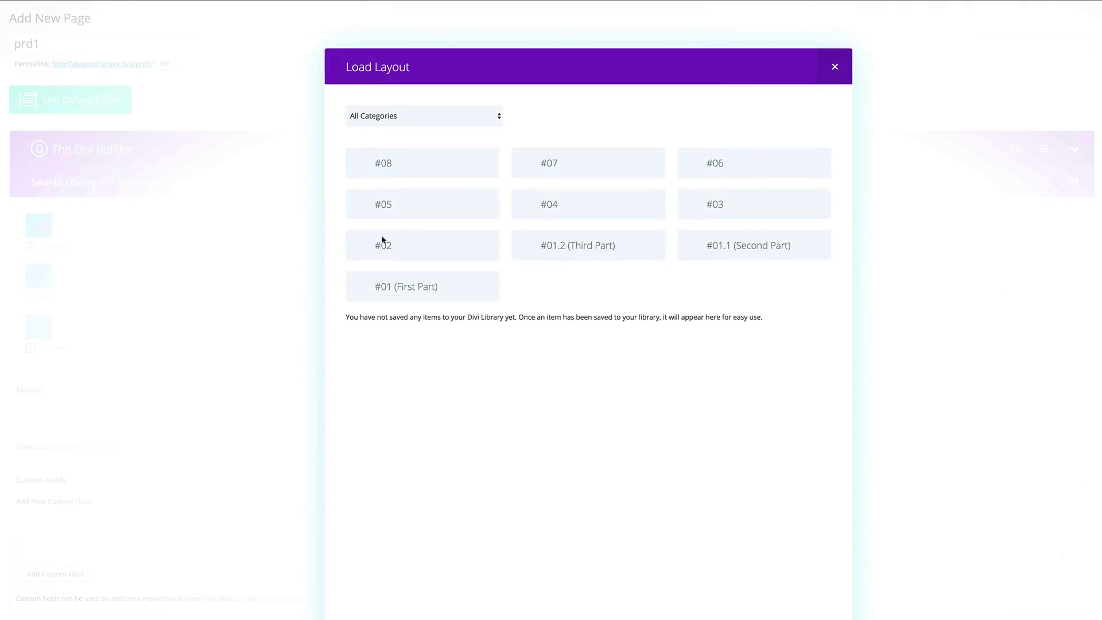
{"action": "left_click", "coordinate": [567, 164]}
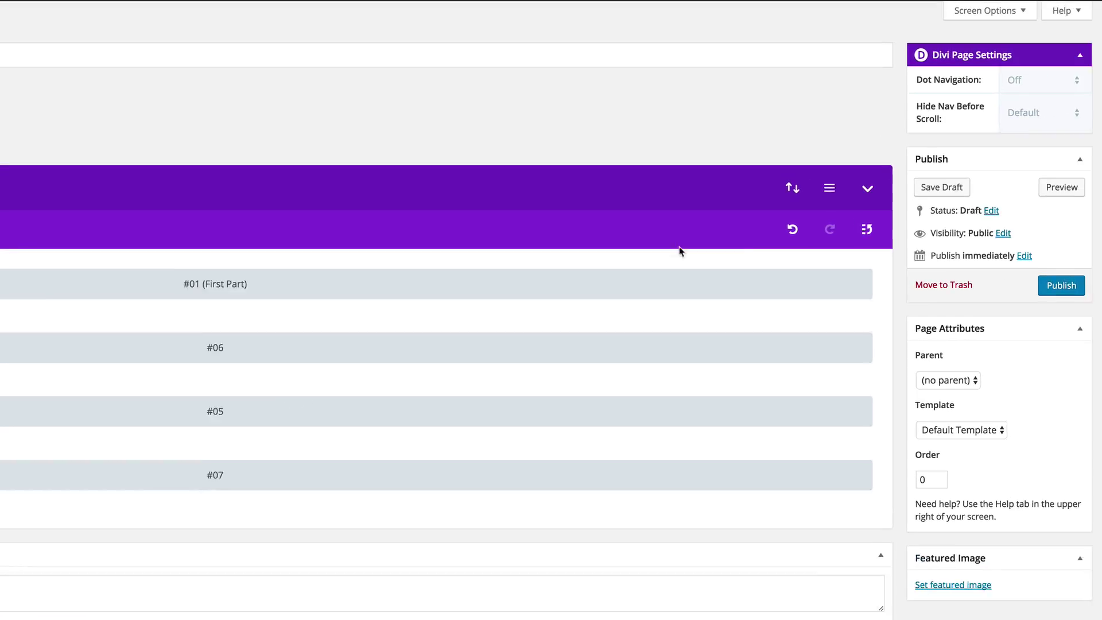
{"action": "left_click", "coordinate": [1059, 193]}
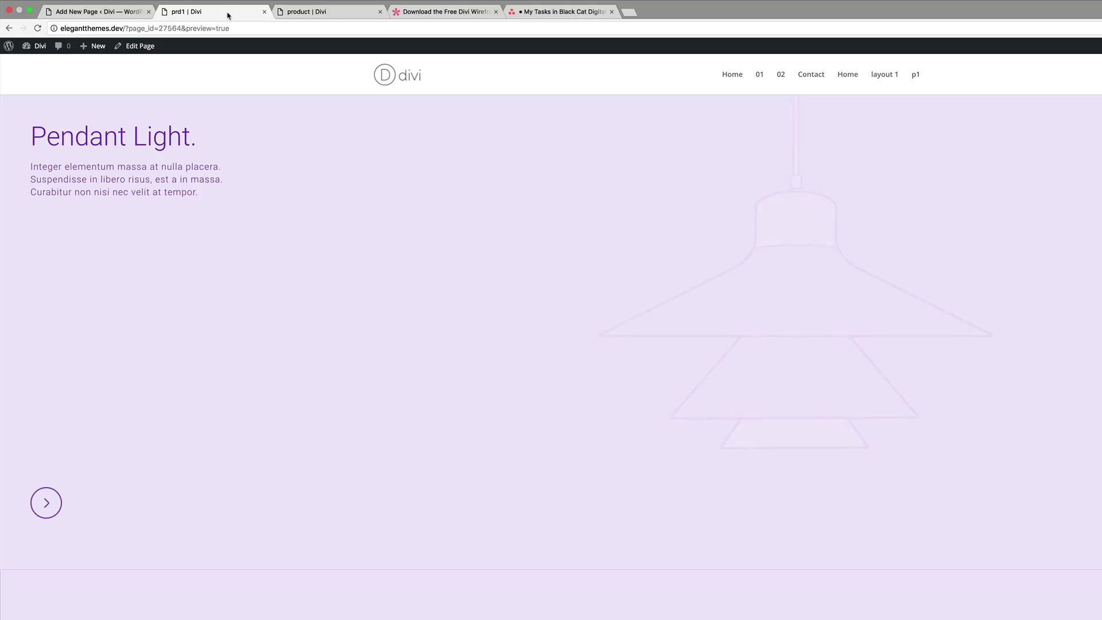
{"action": "scroll", "coordinate": [393, 374], "scroll_direction": "down", "scroll_amount": 3}
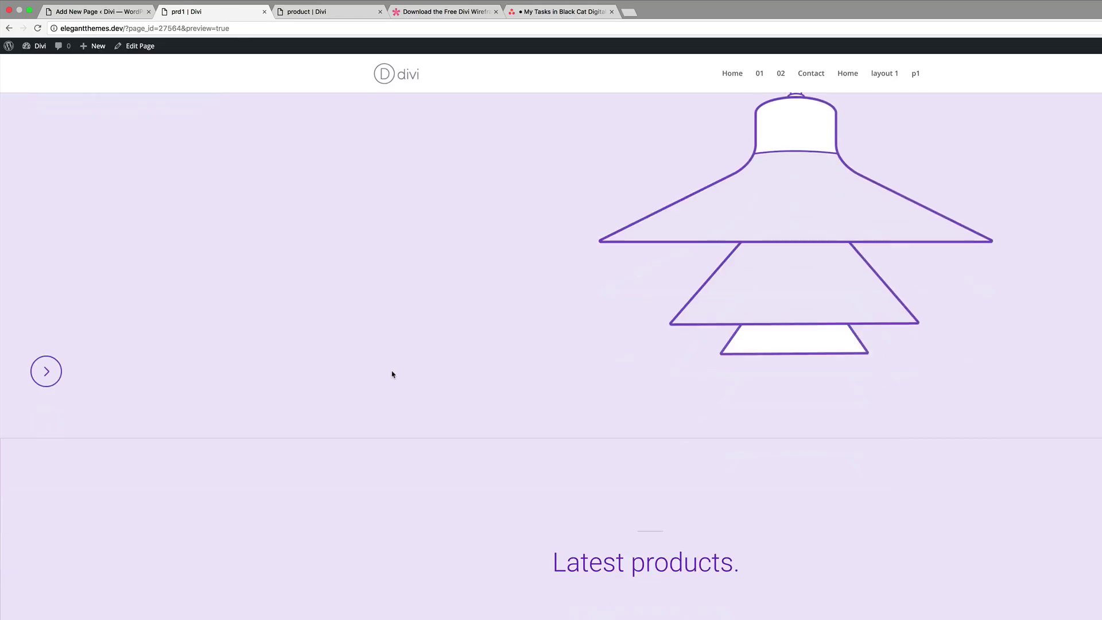
{"action": "scroll", "coordinate": [393, 375], "scroll_direction": "down", "scroll_amount": 10}
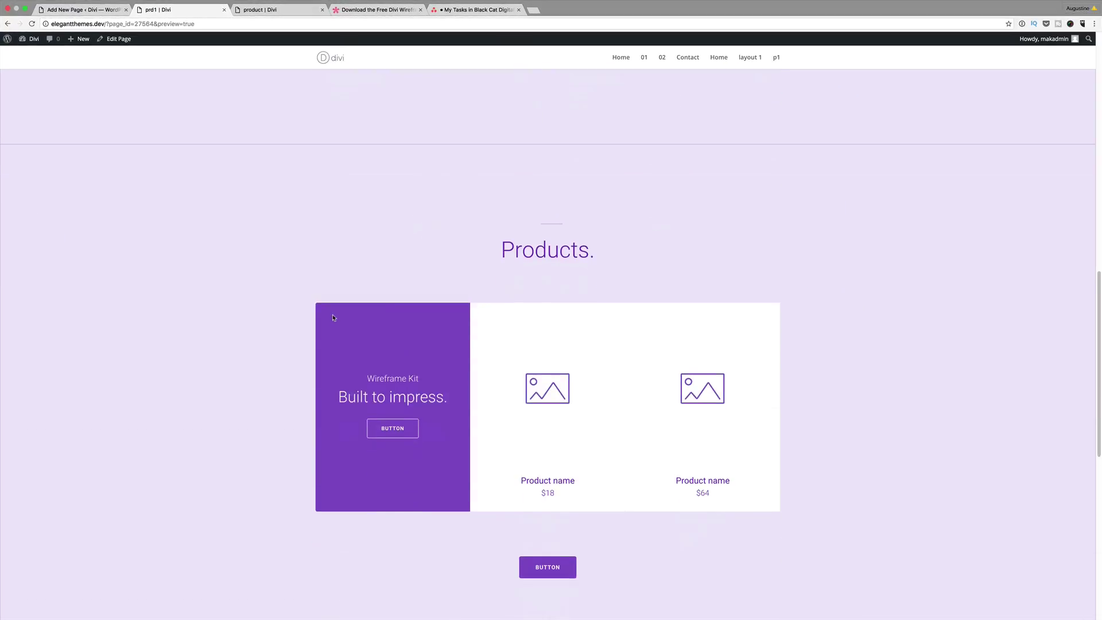
{"action": "scroll", "coordinate": [333, 318], "scroll_direction": "down", "scroll_amount": 9}
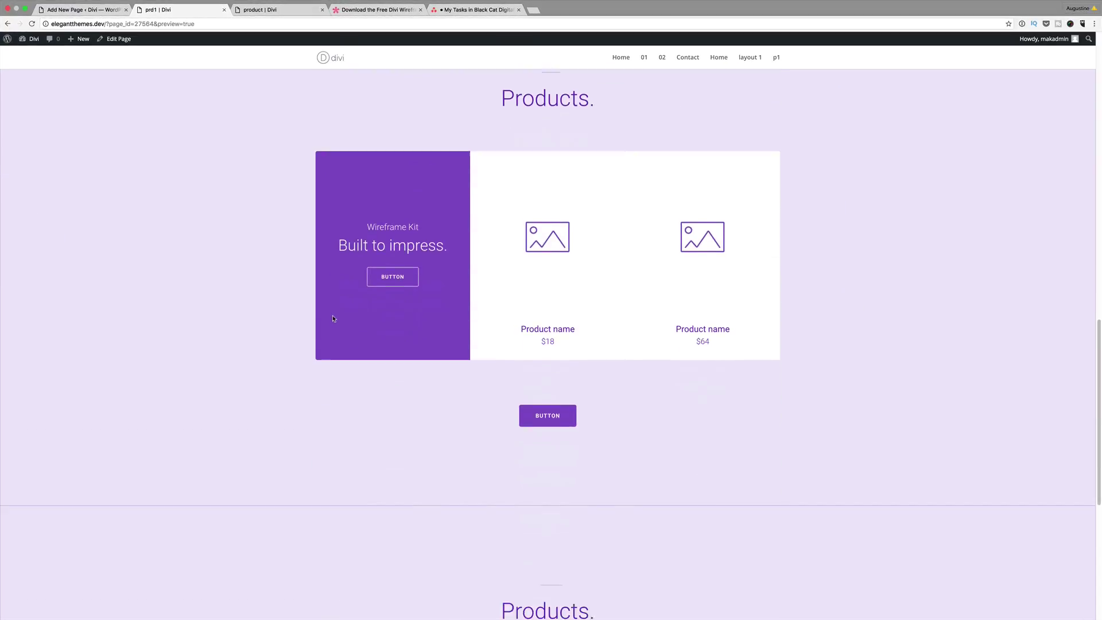
{"action": "scroll", "coordinate": [333, 321], "scroll_direction": "up", "scroll_amount": 20}
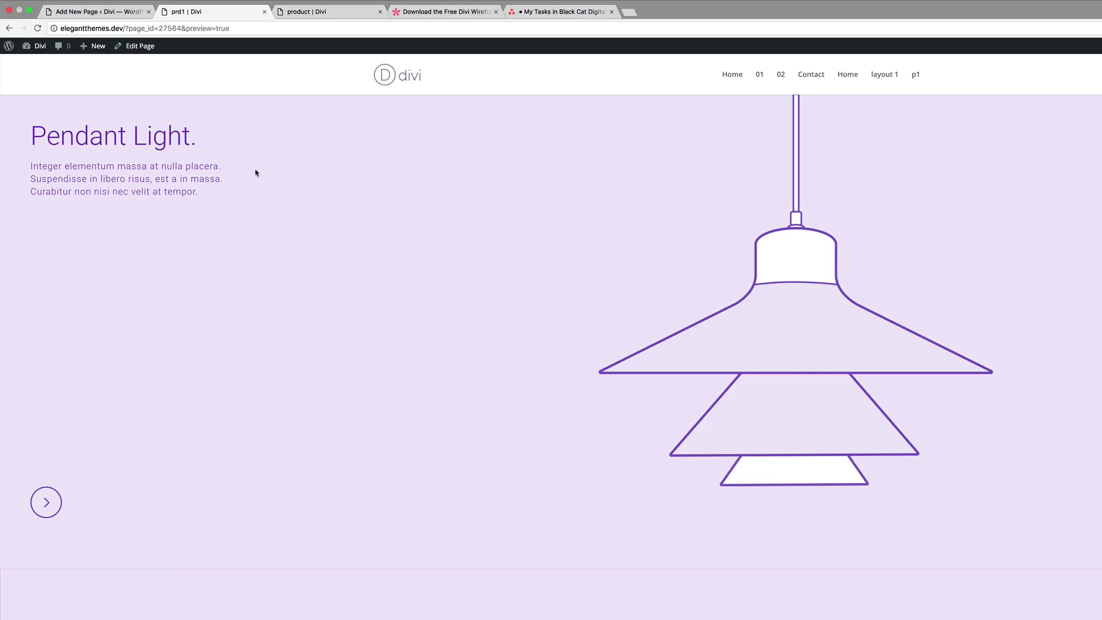
{"action": "left_click_drag", "start_coordinate": [197, 191], "coordinate": [27, 166]}
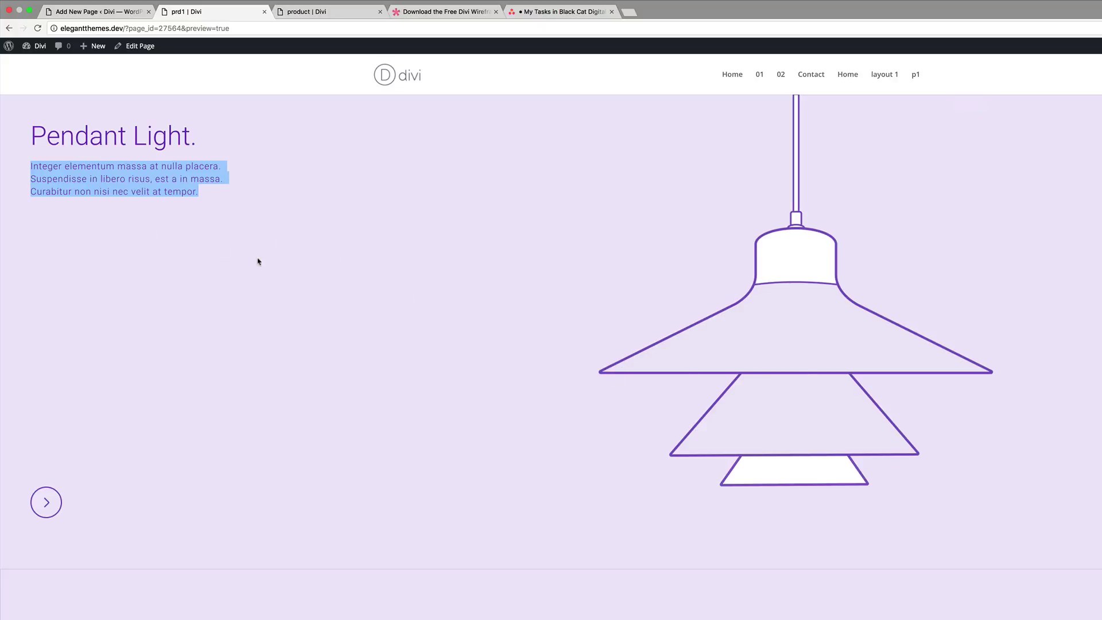
{"action": "scroll", "coordinate": [258, 261], "scroll_direction": "down", "scroll_amount": 8}
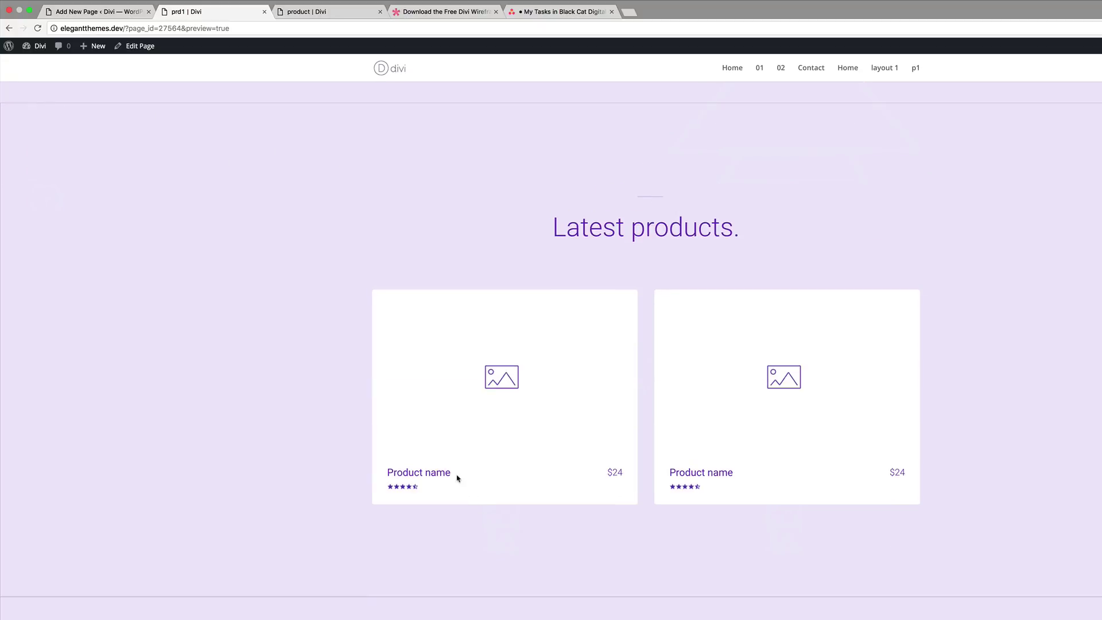
{"action": "left_click_drag", "start_coordinate": [457, 478], "coordinate": [378, 466]}
{"action": "scroll", "coordinate": [749, 487], "scroll_direction": "down", "scroll_amount": 4}
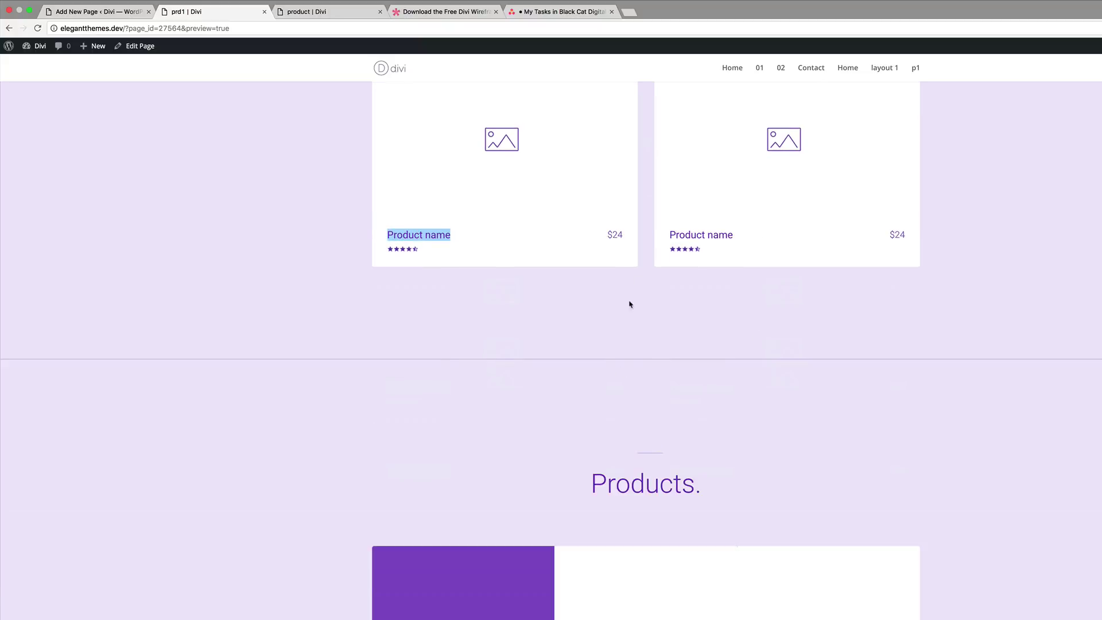
{"action": "key", "text": "ctrl+shift+Tab"}
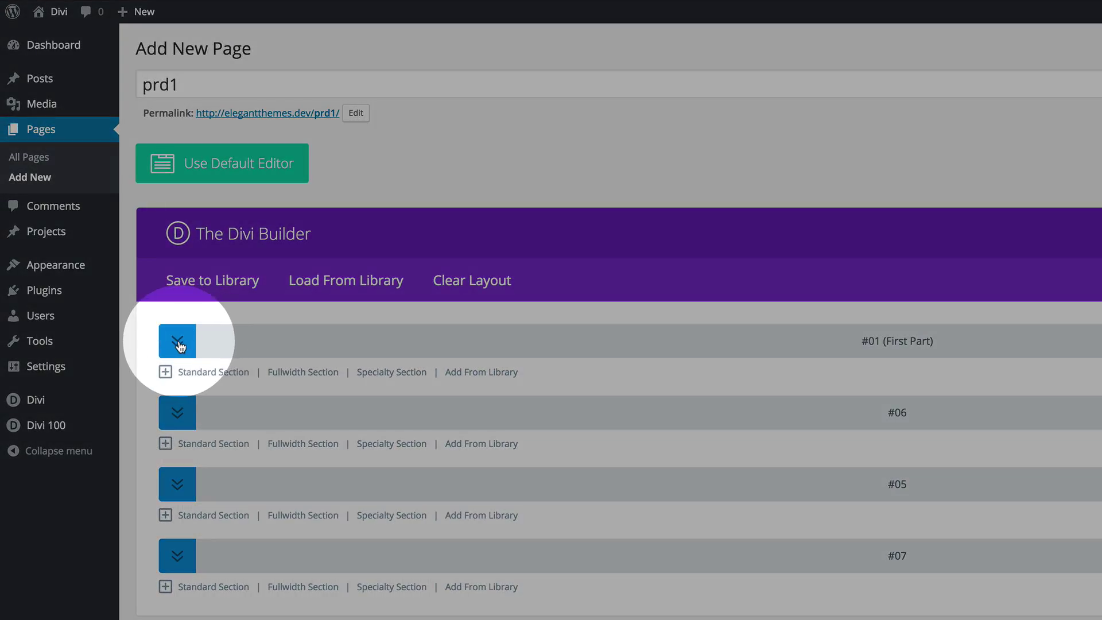
Open section #01's first Text module settings and select the 'Pendant Light.' text.
{"action": "left_click", "coordinate": [178, 344]}
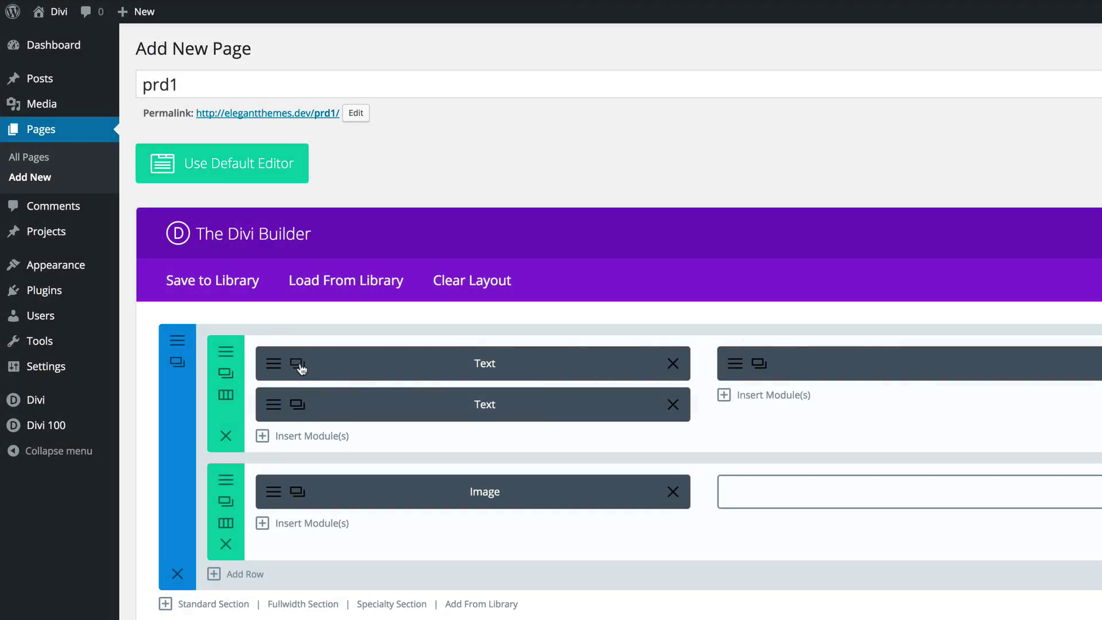
{"action": "left_click", "coordinate": [275, 368]}
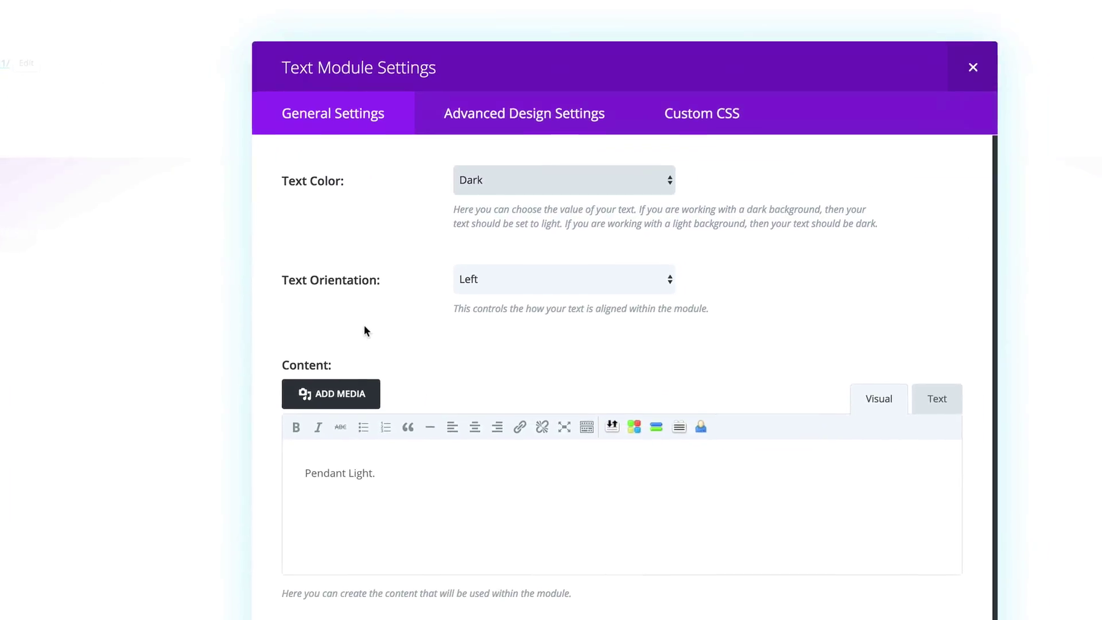
{"action": "left_click_drag", "start_coordinate": [302, 462], "coordinate": [193, 449]}
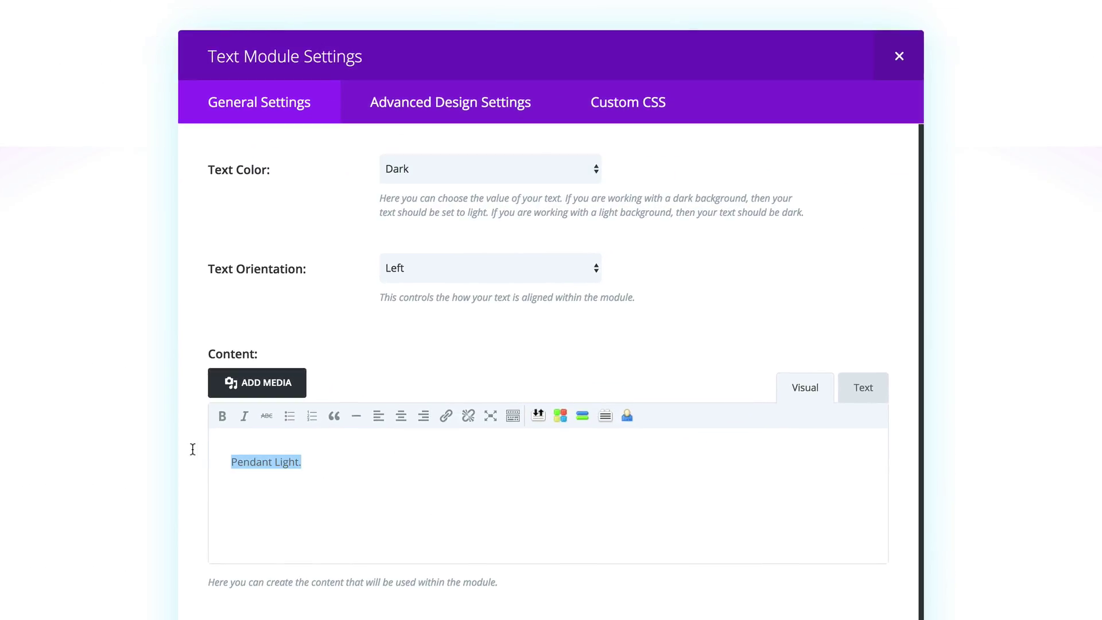